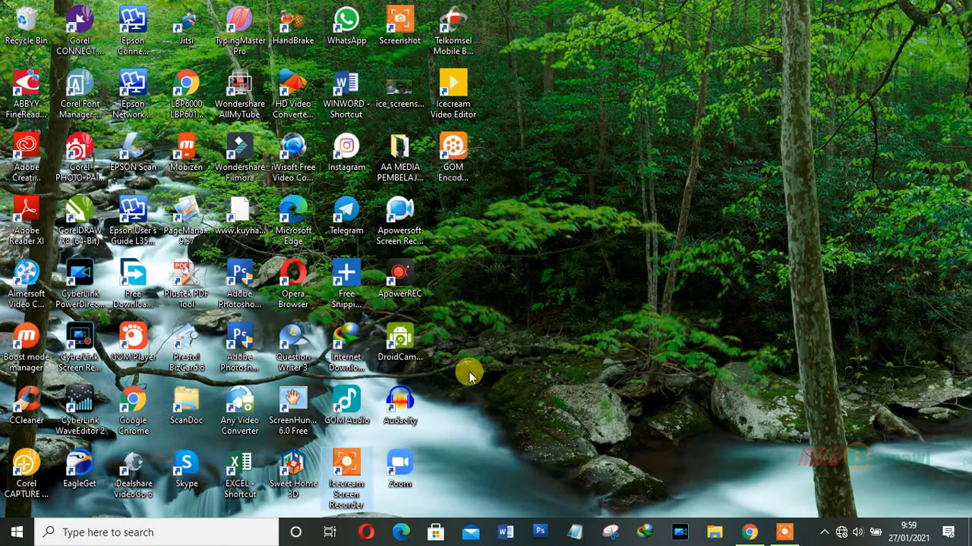
- Launch Publisher 2013 from the Windows Start menu
{"action": "left_click", "coordinate": [18, 534]}
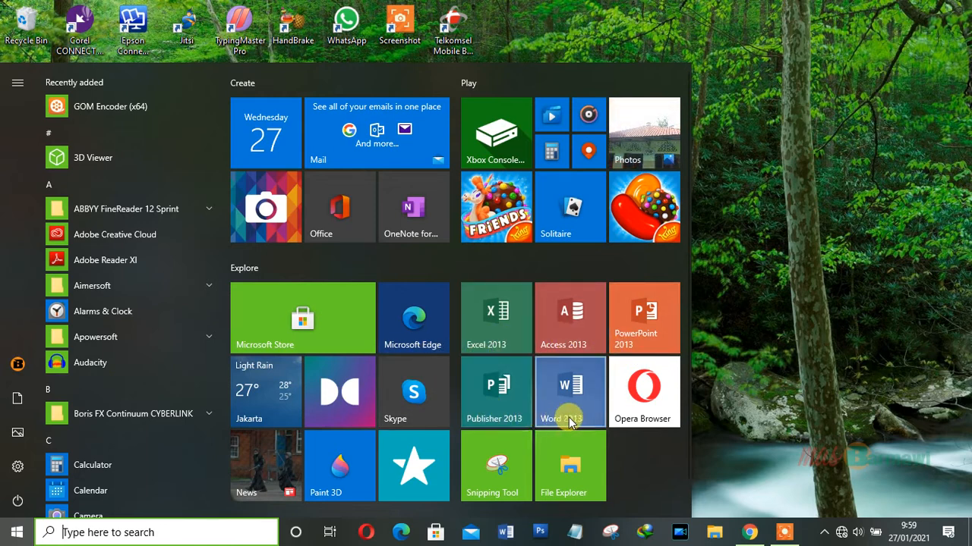
{"action": "left_click", "coordinate": [501, 399]}
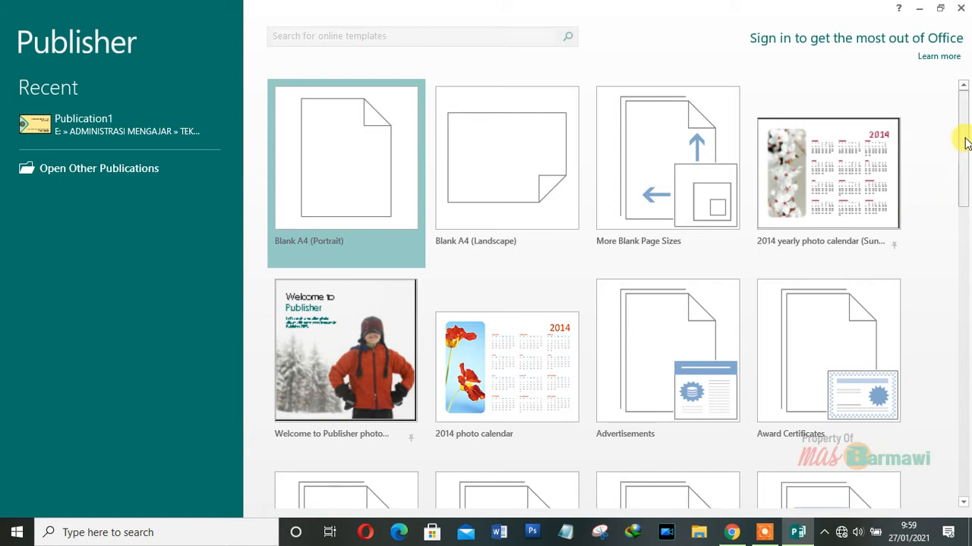
{"action": "left_click_drag", "start_coordinate": [964, 142], "coordinate": [950, 377]}
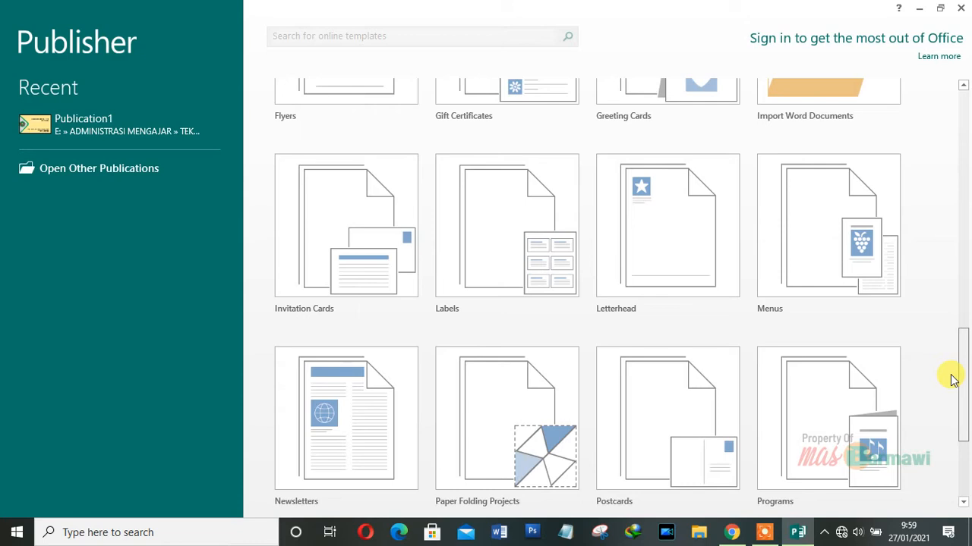
{"action": "left_click_drag", "start_coordinate": [953, 380], "coordinate": [965, 212]}
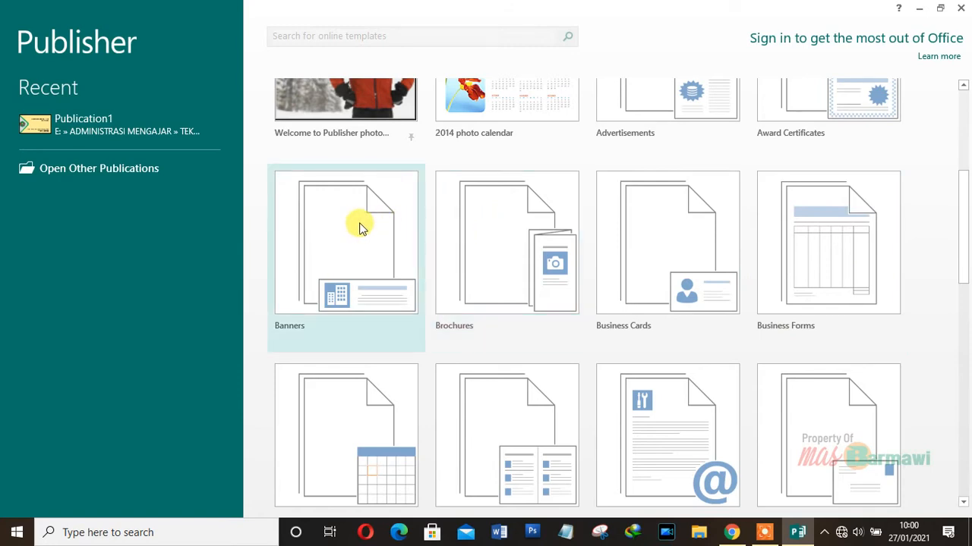
- Browse the Business Cards templates and select the Capsules design under More Installed Templates
{"action": "left_click", "coordinate": [656, 273]}
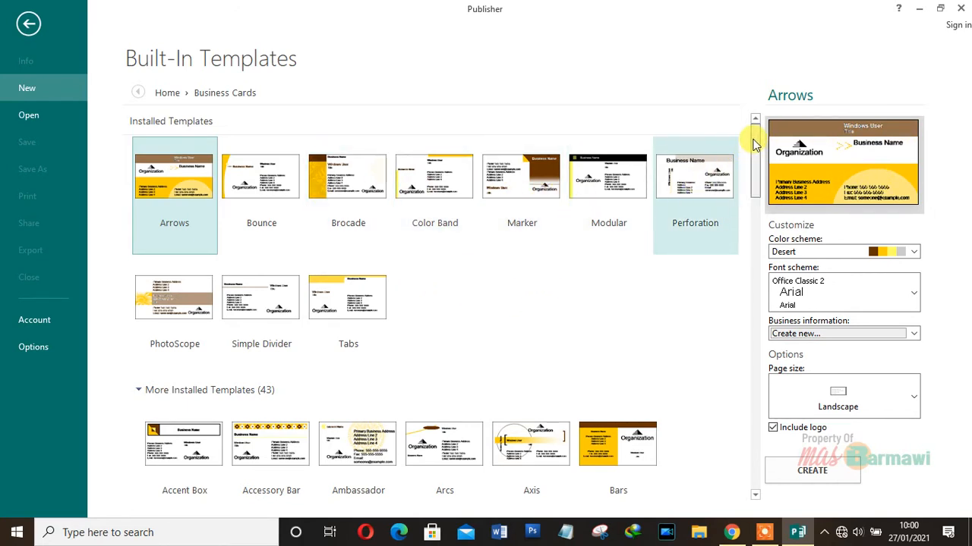
{"action": "left_click_drag", "start_coordinate": [754, 144], "coordinate": [769, 180]}
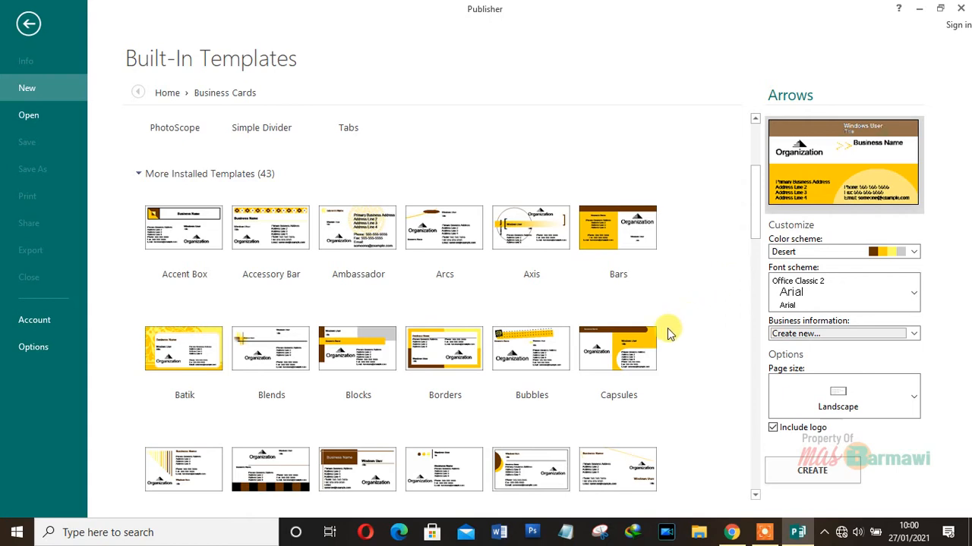
{"action": "left_click", "coordinate": [618, 351]}
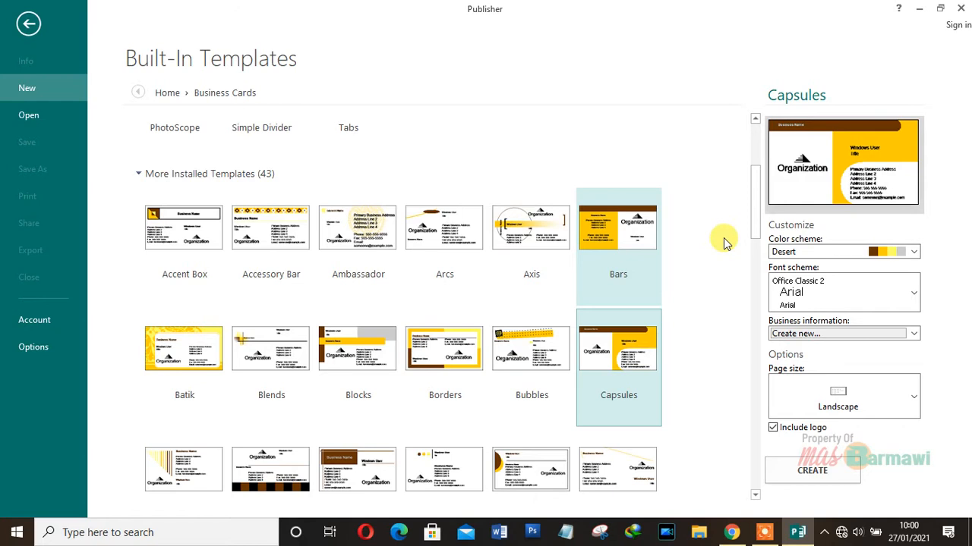
- Apply the Fjord colour scheme and the Paper (Constantia) font scheme to the Capsules card
{"action": "left_click", "coordinate": [914, 252]}
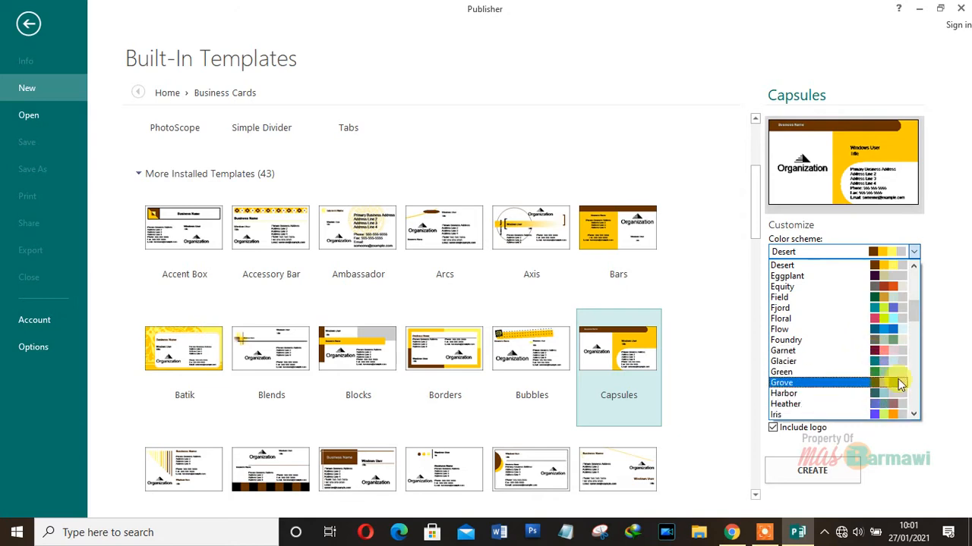
{"action": "left_click", "coordinate": [892, 309]}
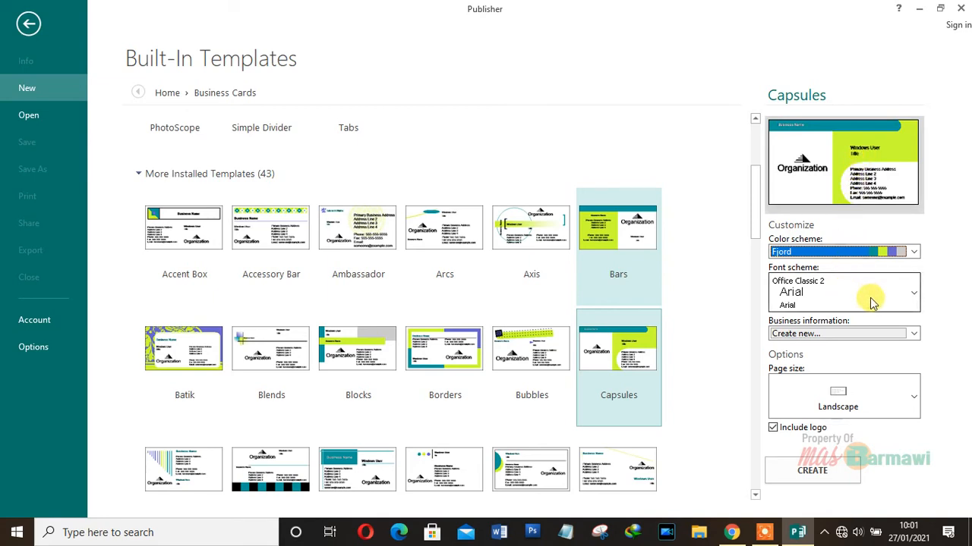
{"action": "left_click", "coordinate": [913, 296]}
{"action": "scroll", "coordinate": [857, 182], "scroll_direction": "down", "scroll_amount": 1}
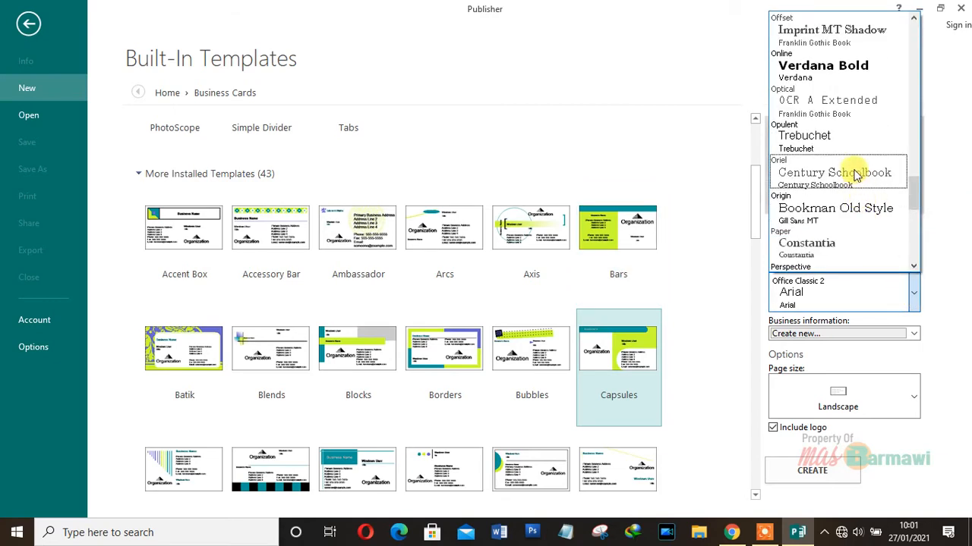
{"action": "left_click", "coordinate": [850, 250]}
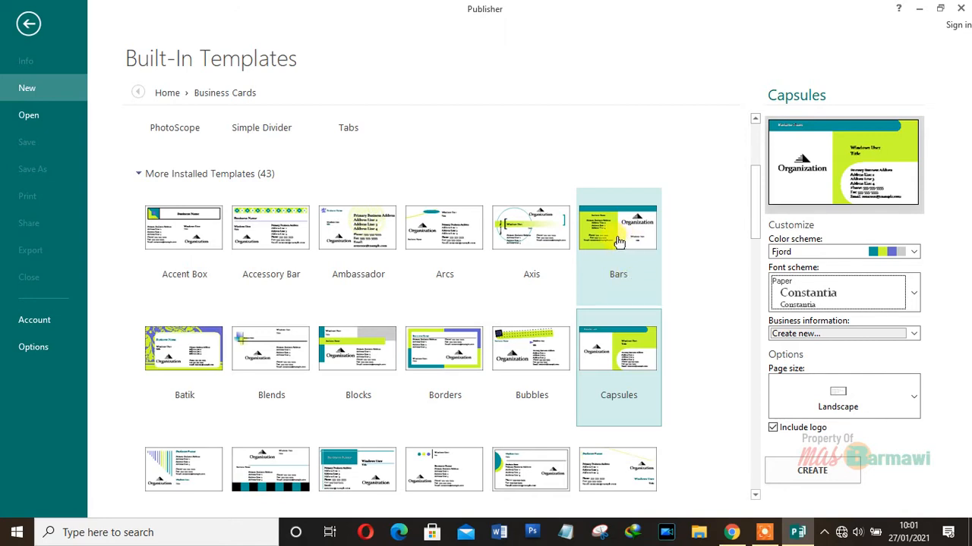
- Create Publication1 from the Capsules template and select the Windows User name text box
{"action": "double_click", "coordinate": [617, 355]}
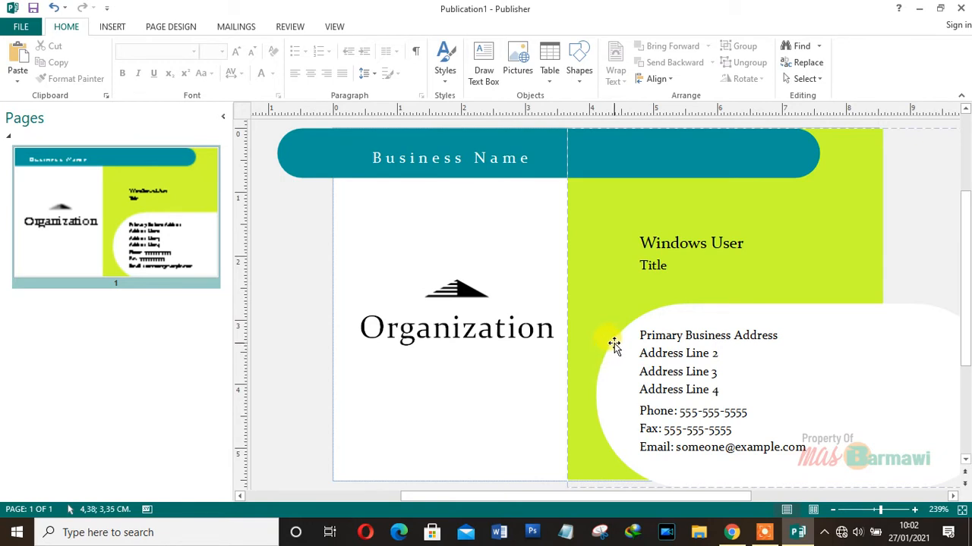
{"action": "left_click", "coordinate": [641, 242]}
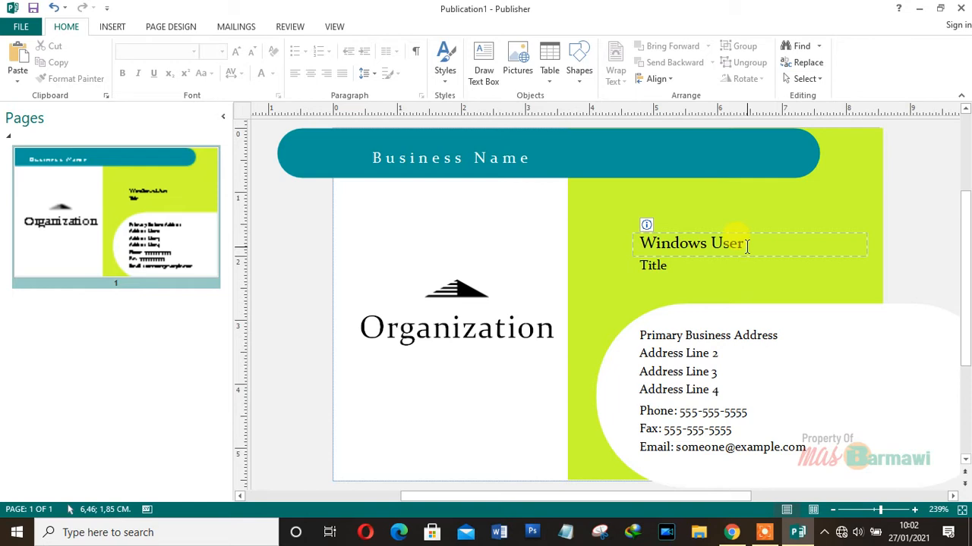
{"action": "left_click_drag", "start_coordinate": [748, 244], "coordinate": [631, 242]}
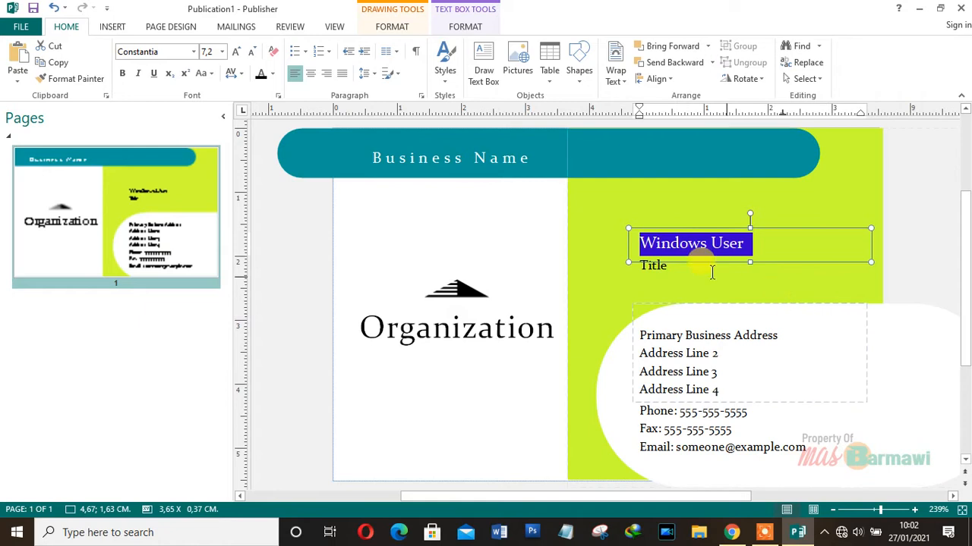
{"action": "left_click", "coordinate": [675, 267]}
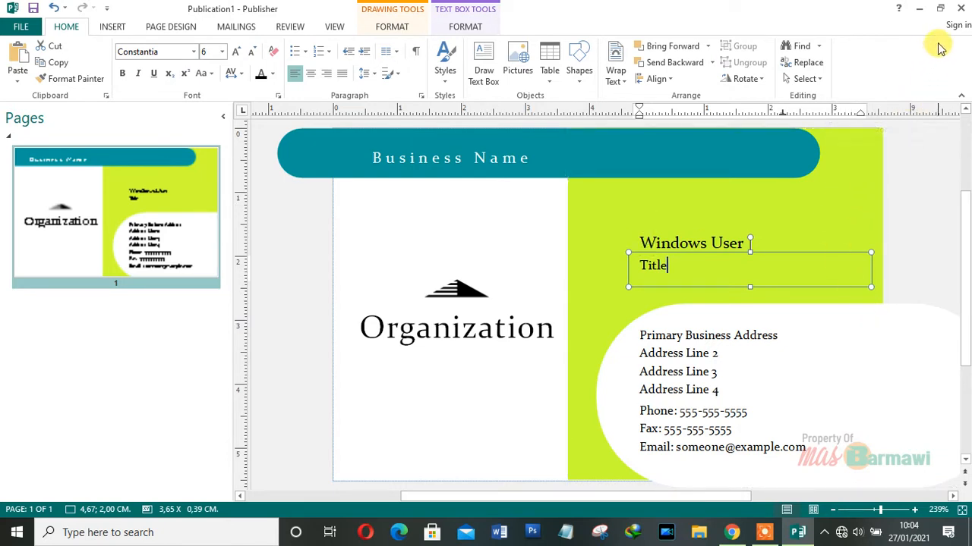
- Close Publisher without saving the Capsules card, then relaunch Publisher 2013
{"action": "left_click", "coordinate": [961, 12]}
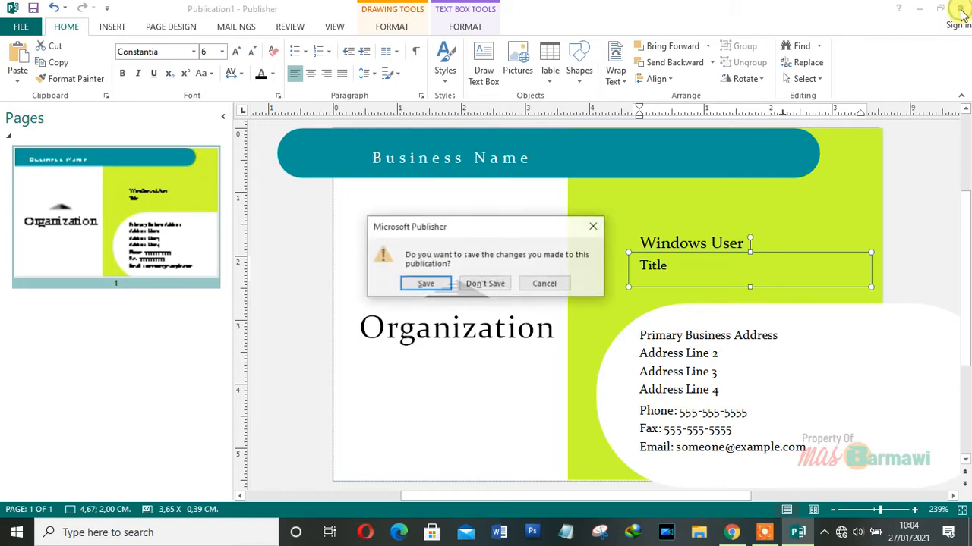
{"action": "left_click", "coordinate": [493, 283]}
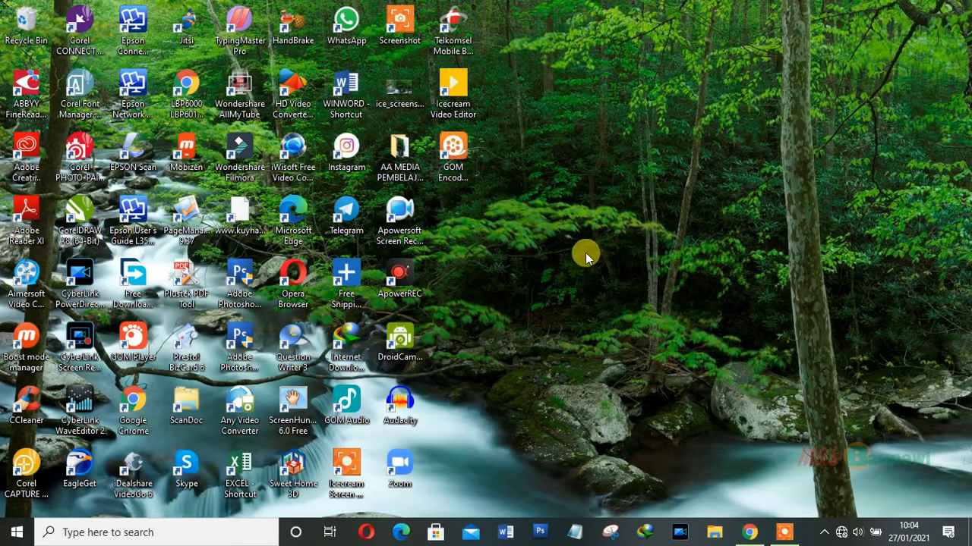
{"action": "left_click", "coordinate": [9, 534]}
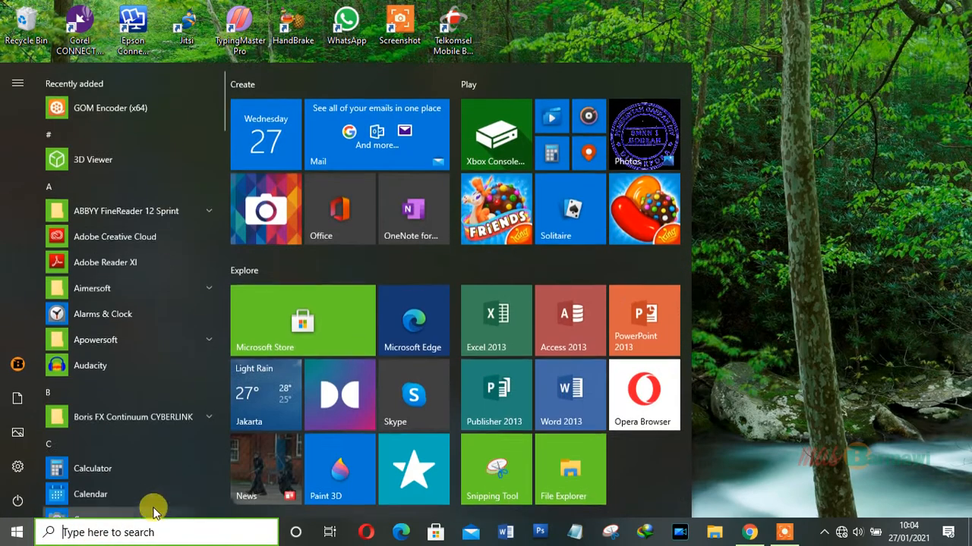
{"action": "left_click", "coordinate": [498, 393]}
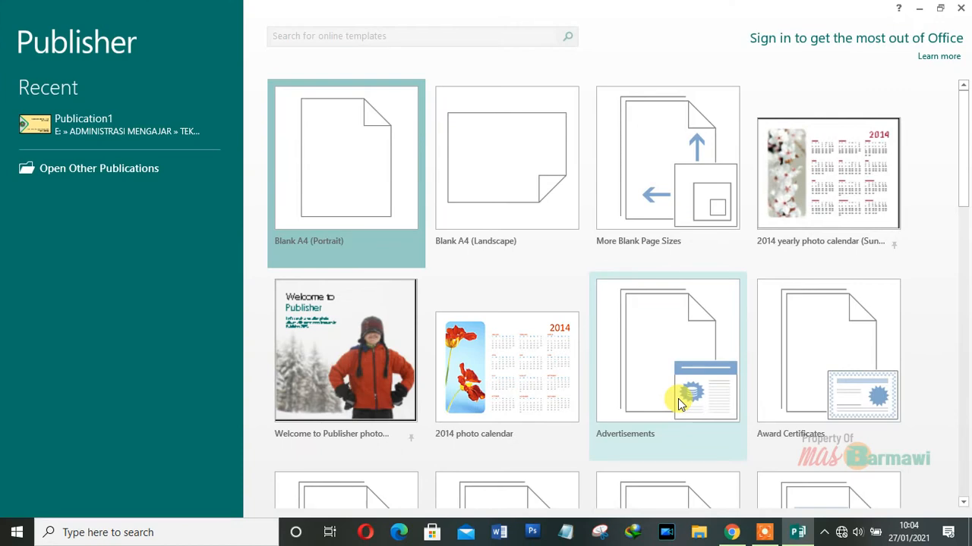
- Create a blank East Asian Size (9,101 x 5,499 cm) business card with the Iris colour scheme
{"action": "left_click_drag", "start_coordinate": [964, 174], "coordinate": [961, 250]}
{"action": "left_click", "coordinate": [701, 334]}
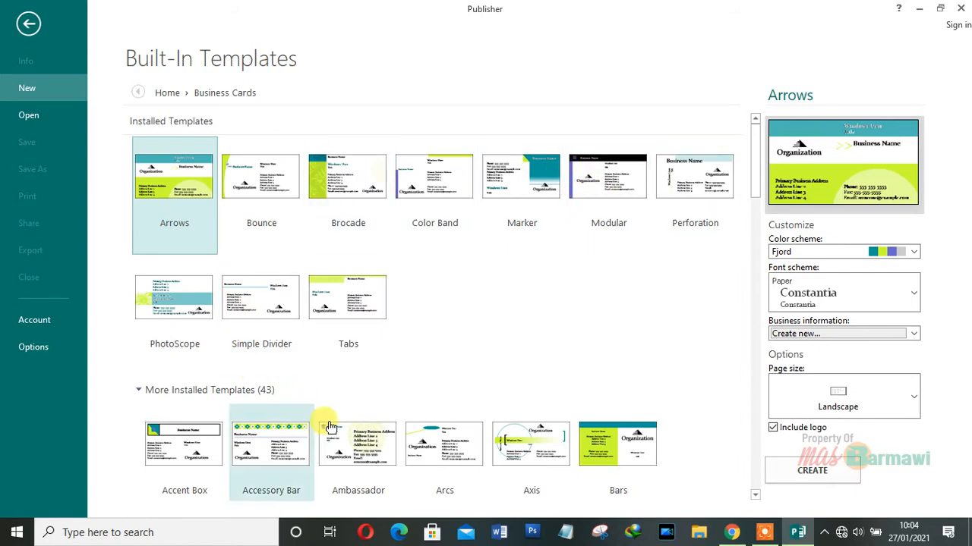
{"action": "left_click_drag", "start_coordinate": [755, 158], "coordinate": [753, 364]}
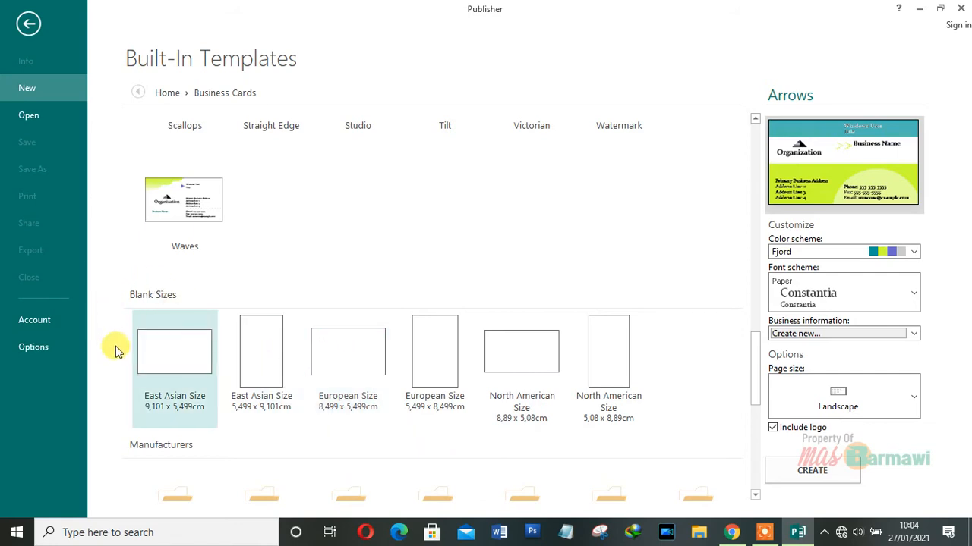
{"action": "left_click", "coordinate": [183, 364]}
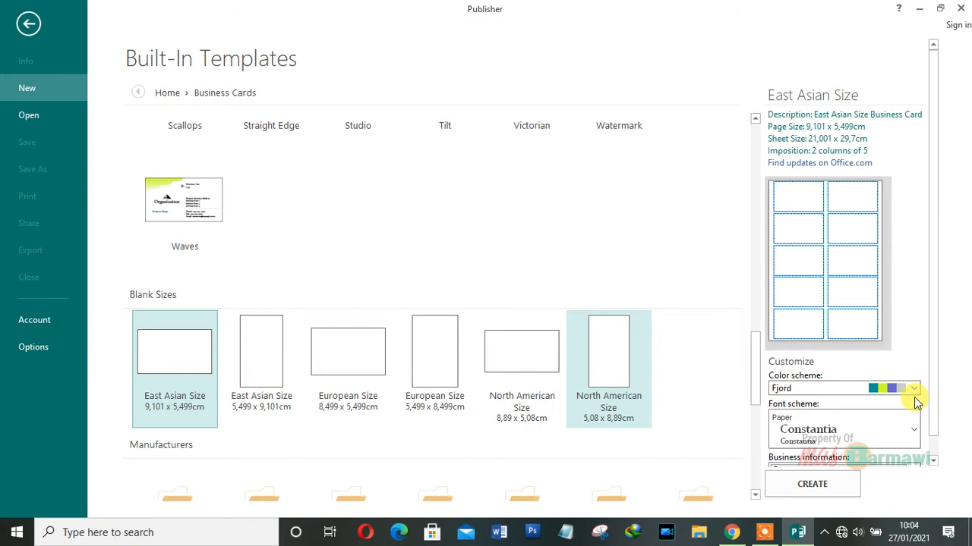
{"action": "scroll", "coordinate": [937, 412], "scroll_direction": "down", "scroll_amount": 1}
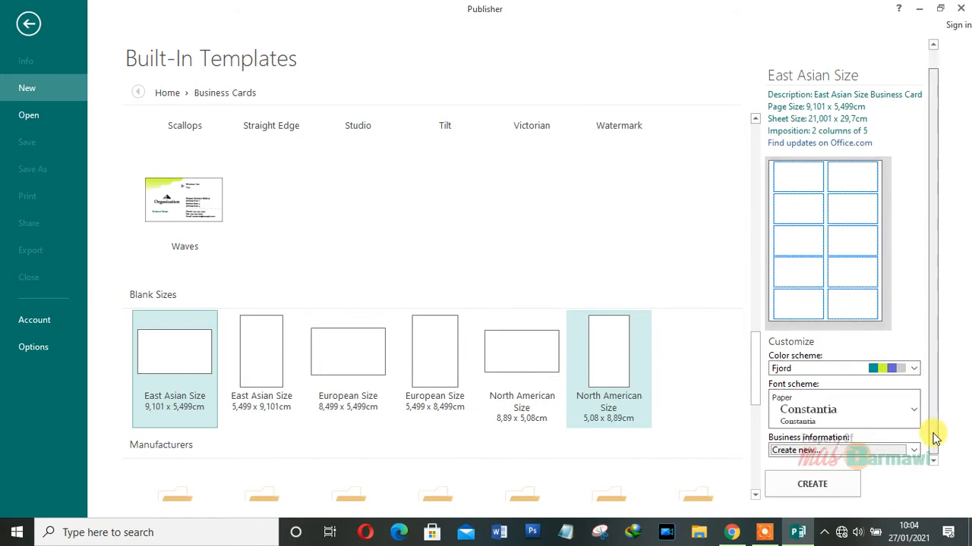
{"action": "left_click", "coordinate": [915, 370]}
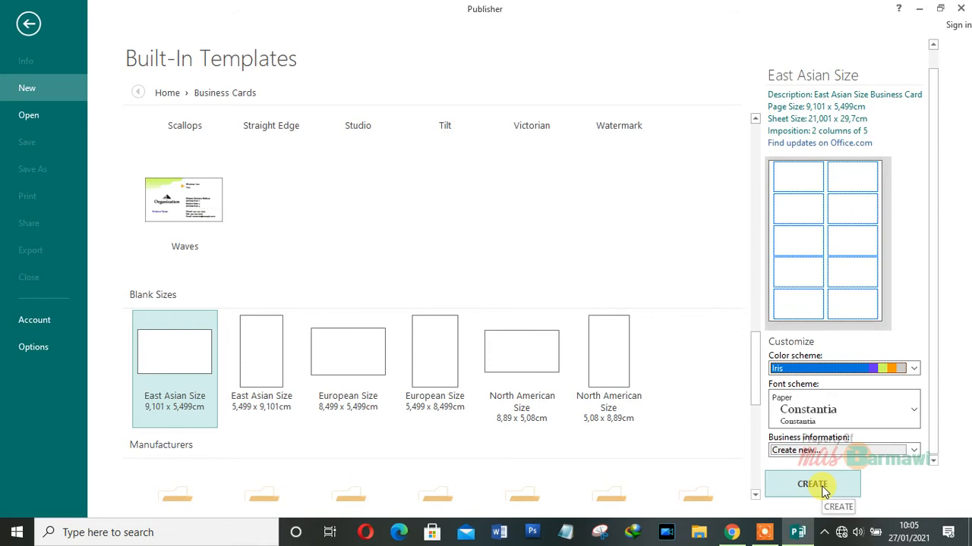
{"action": "left_click", "coordinate": [824, 489]}
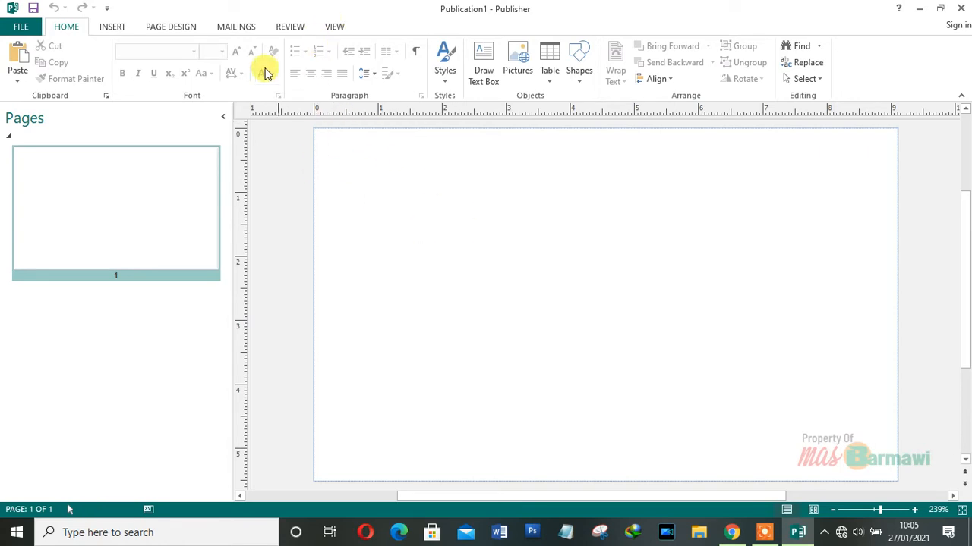
- Show the INSERT ribbon with its pictures and shapes commands
{"action": "left_click", "coordinate": [115, 29]}
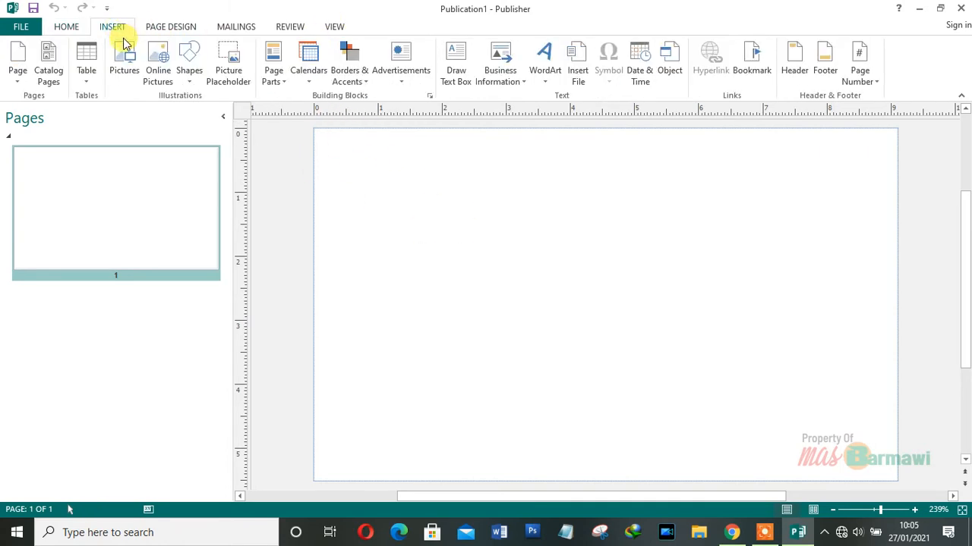
- Draw a 4,33 x 3,33 cm rounded rectangle on the card and remove its outline
{"action": "left_click", "coordinate": [190, 82]}
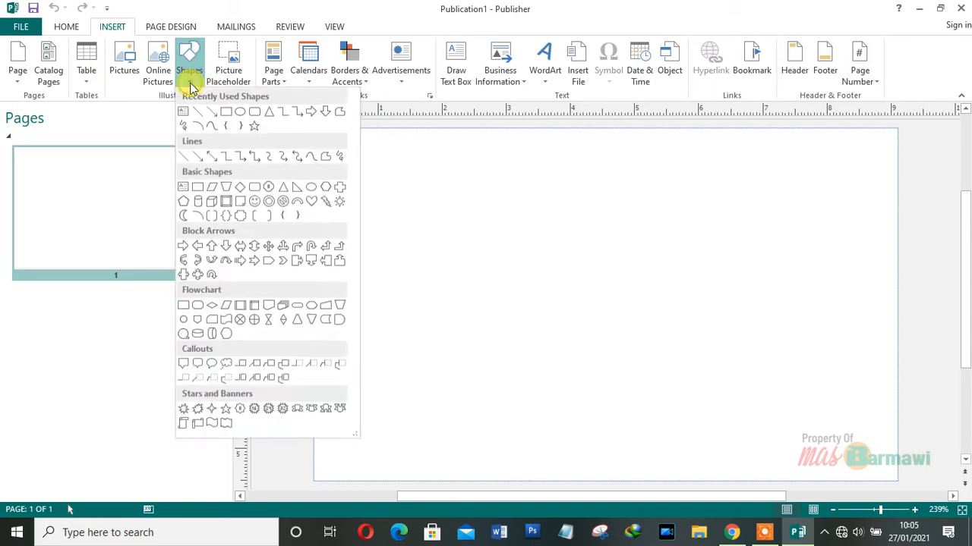
{"action": "left_click", "coordinate": [255, 113]}
{"action": "left_click_drag", "start_coordinate": [413, 191], "coordinate": [692, 405]}
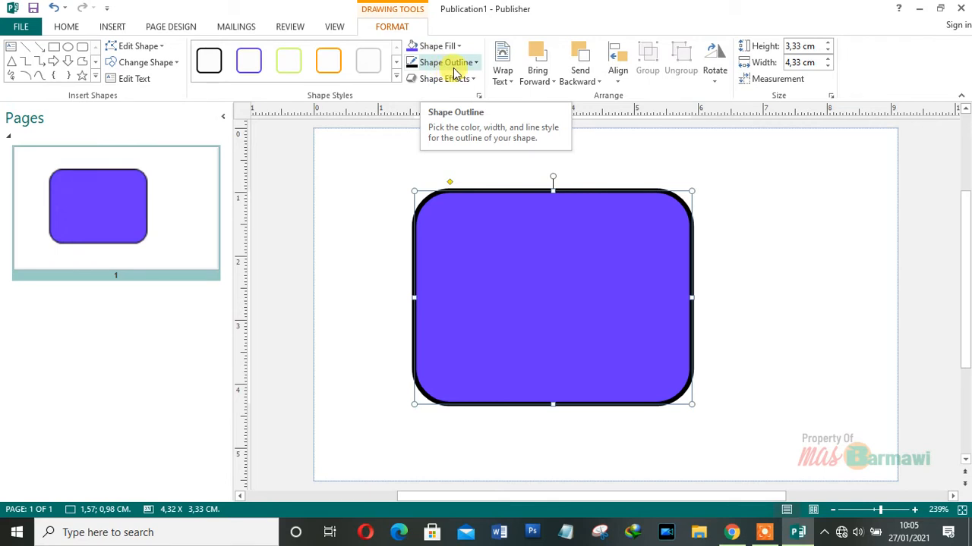
{"action": "left_click", "coordinate": [453, 68]}
{"action": "left_click", "coordinate": [449, 190]}
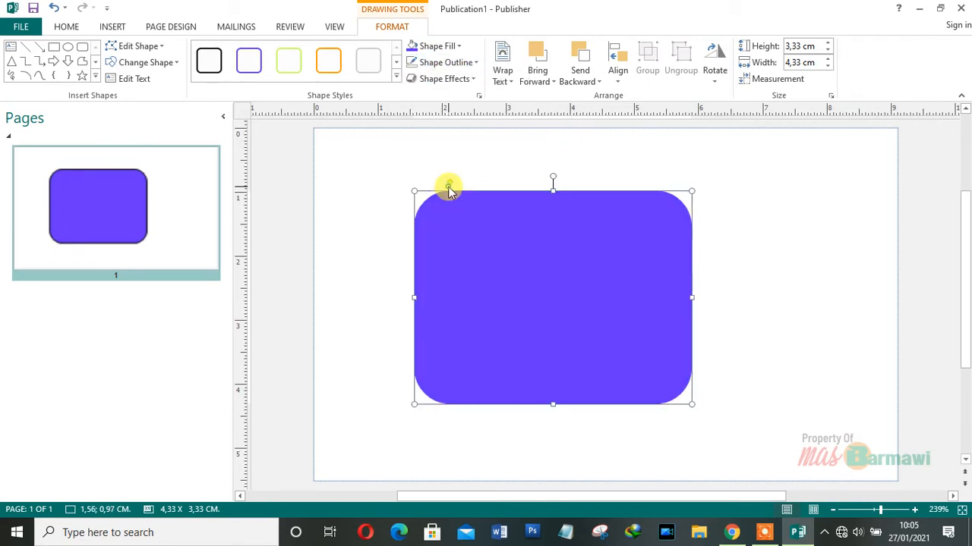
- Rotate the rounded rectangle about 30°, enlarge it to 5,06 x 3,95 cm, and shift it past the left edge
{"action": "left_click_drag", "start_coordinate": [551, 173], "coordinate": [597, 217]}
{"action": "left_click_drag", "start_coordinate": [631, 273], "coordinate": [419, 264]}
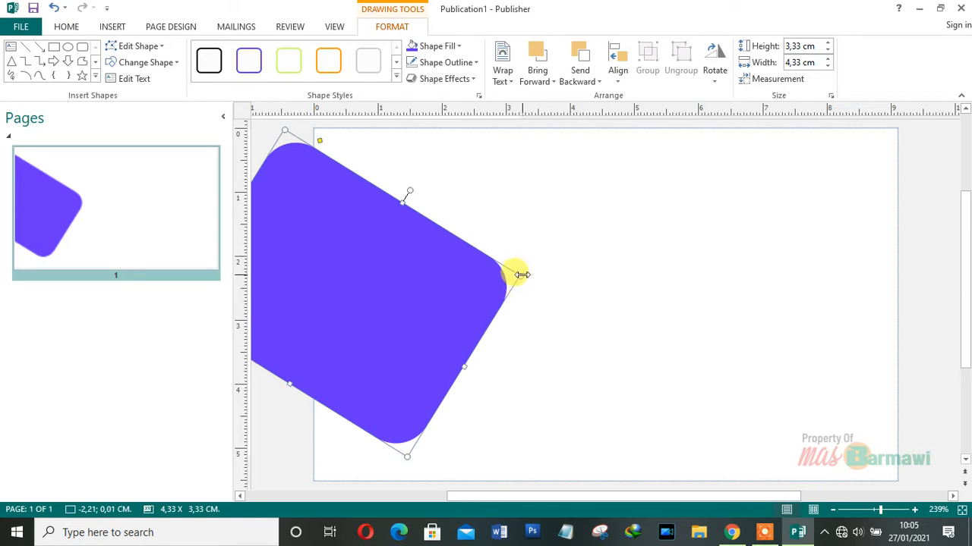
{"action": "left_click_drag", "start_coordinate": [522, 274], "coordinate": [581, 267]}
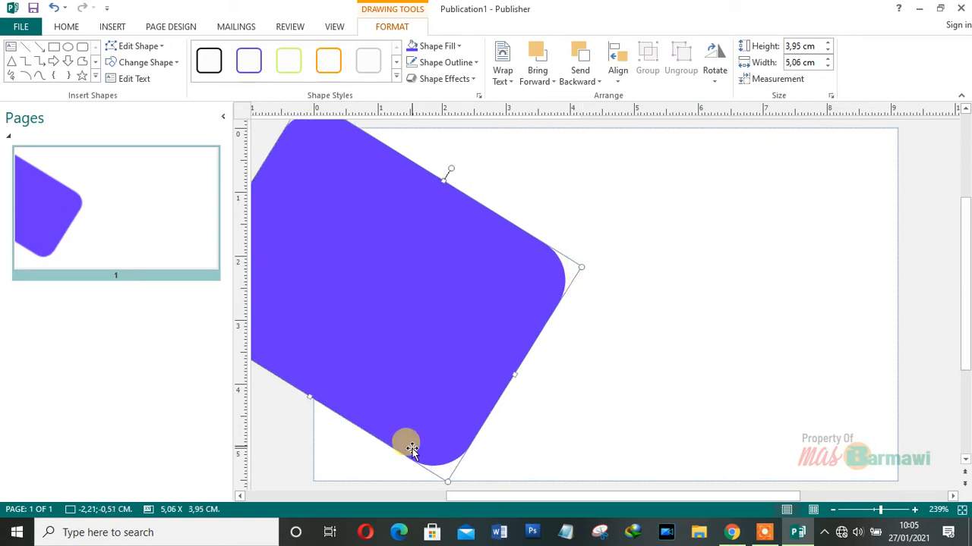
{"action": "left_click_drag", "start_coordinate": [395, 358], "coordinate": [370, 325]}
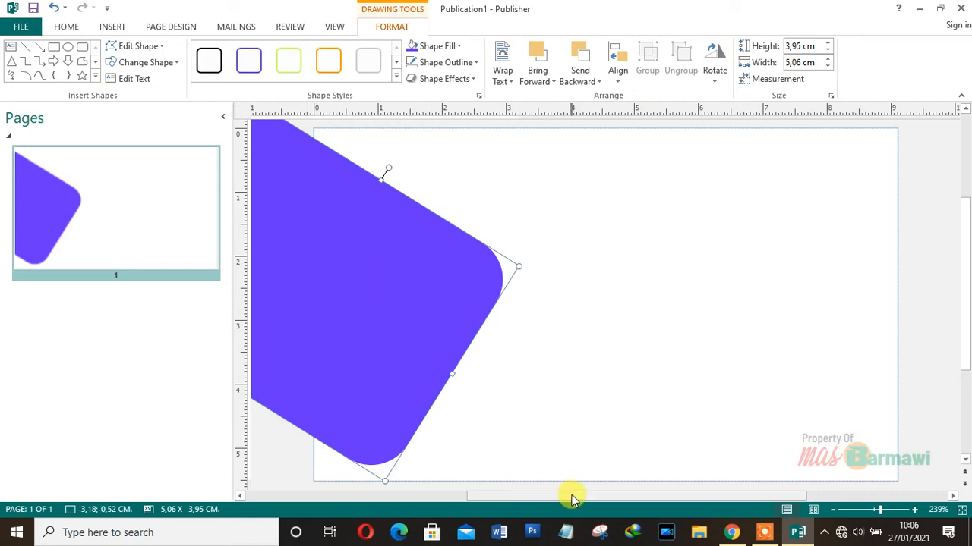
{"action": "left_click_drag", "start_coordinate": [640, 498], "coordinate": [549, 496]}
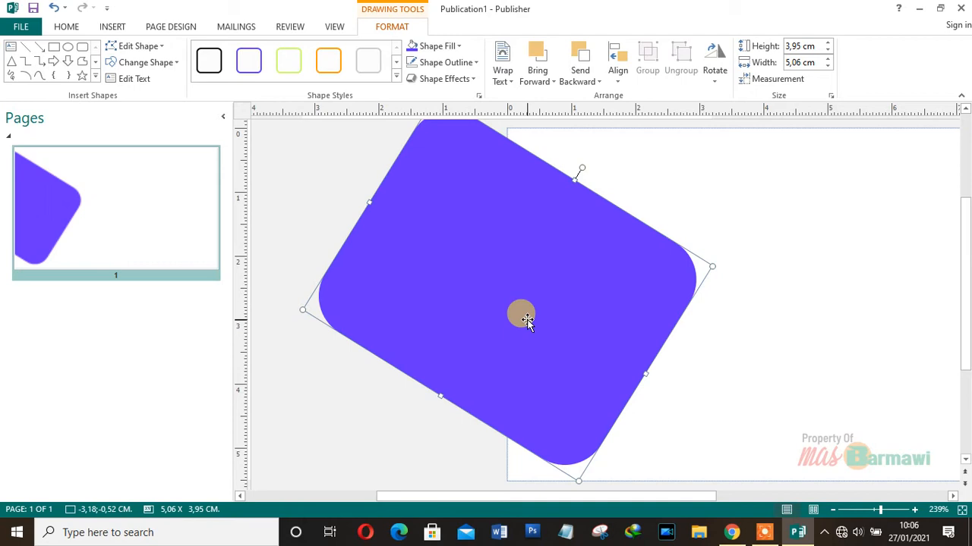
- Fill the tilted rounded rectangle green and drag an offset copy to its right
{"action": "left_click", "coordinate": [454, 47]}
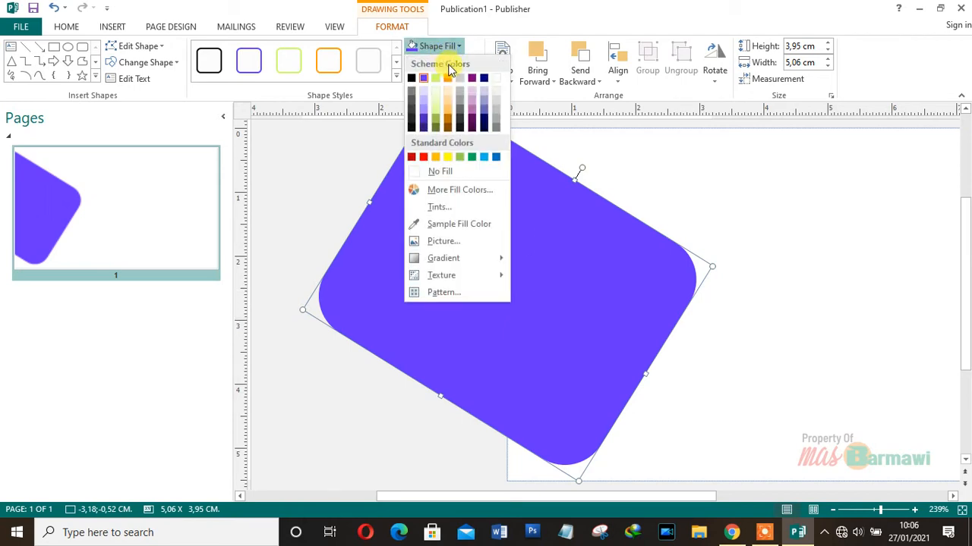
{"action": "left_click", "coordinate": [471, 157]}
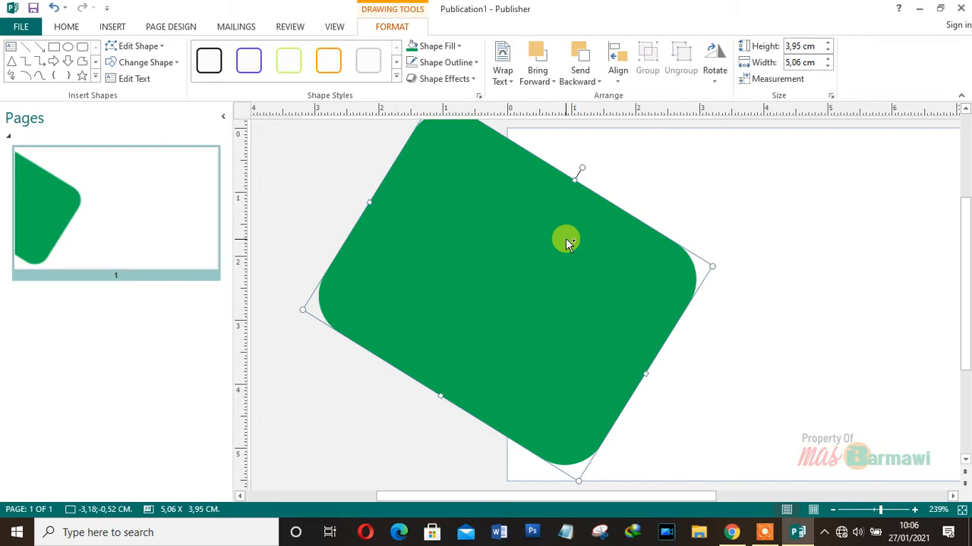
{"action": "left_click_drag", "start_coordinate": [566, 238], "coordinate": [622, 247]}
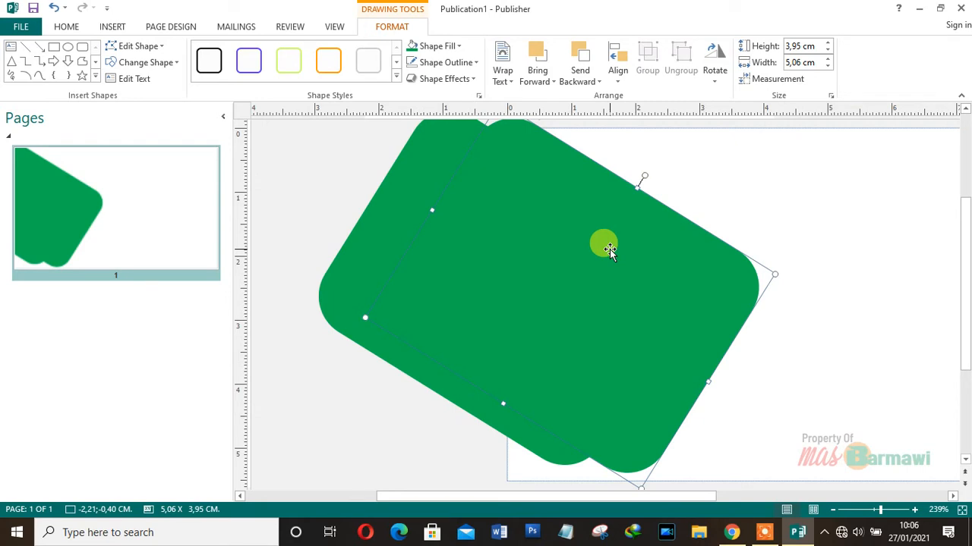
- Fill the copied shape light grey and slide it left over the original, leaving a green strip on the right
{"action": "left_click", "coordinate": [433, 46]}
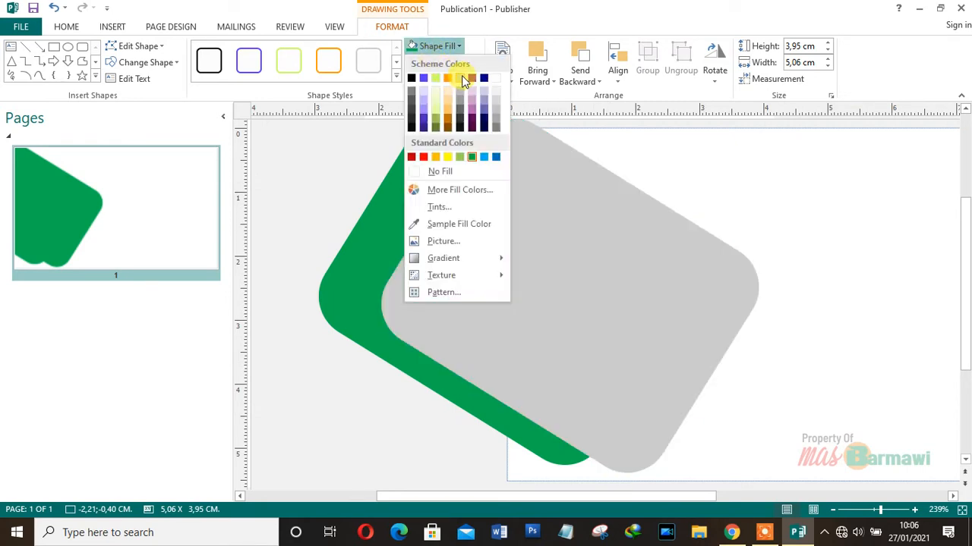
{"action": "left_click", "coordinate": [462, 77]}
{"action": "left_click_drag", "start_coordinate": [683, 324], "coordinate": [573, 315]}
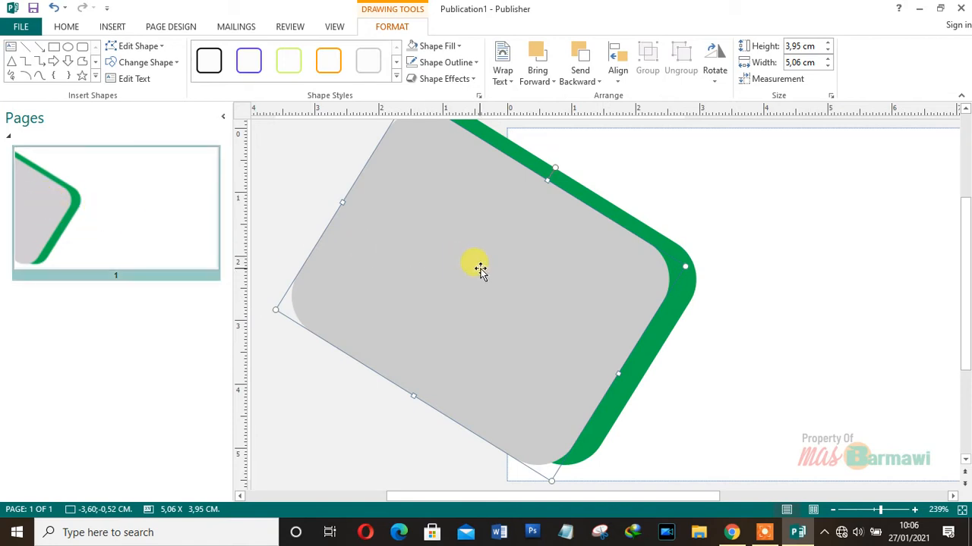
{"action": "mouse_move", "coordinate": [492, 269]}
{"action": "left_mouse_down"}
{"action": "mouse_move", "coordinate": [501, 265]}
{"action": "mouse_move", "coordinate": [495, 280]}
{"action": "left_mouse_up"}
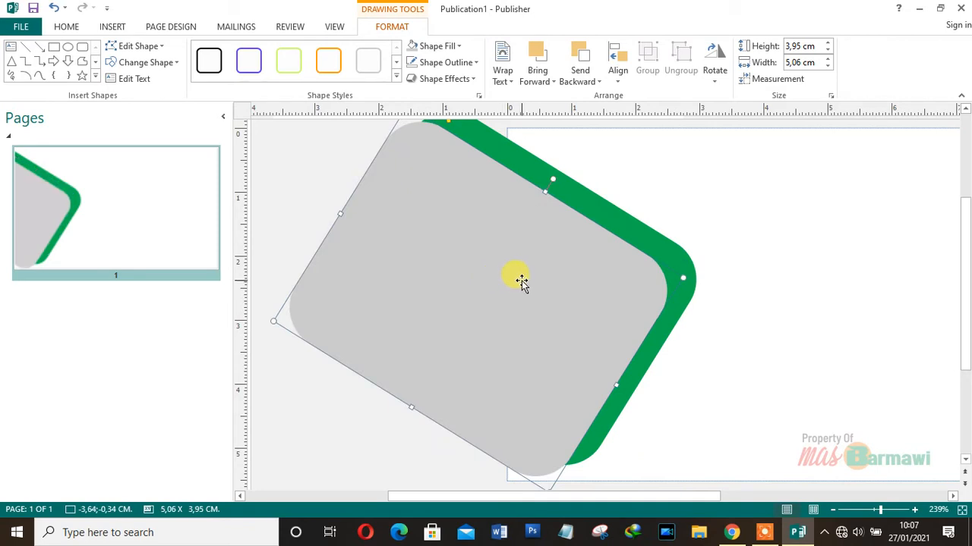
{"action": "left_click", "coordinate": [854, 371]}
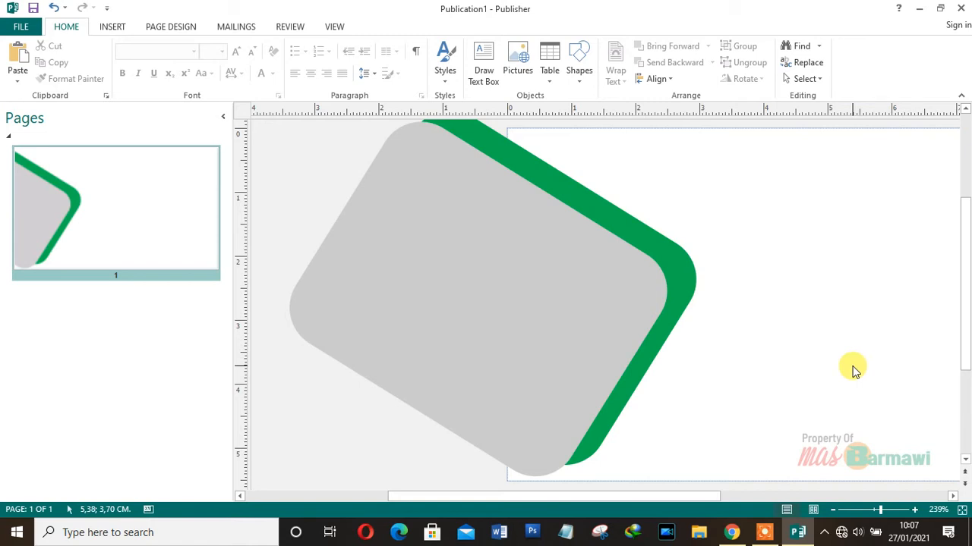
- Insert the picture 'logo smkn 1 godean', found by searching the Pictures folder for 'logo'
{"action": "left_click", "coordinate": [112, 27]}
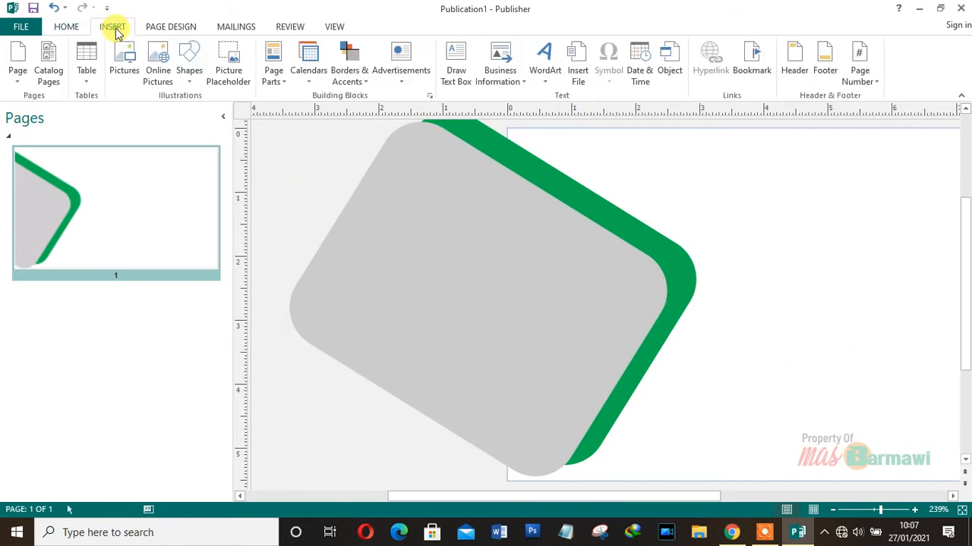
{"action": "left_click", "coordinate": [133, 67]}
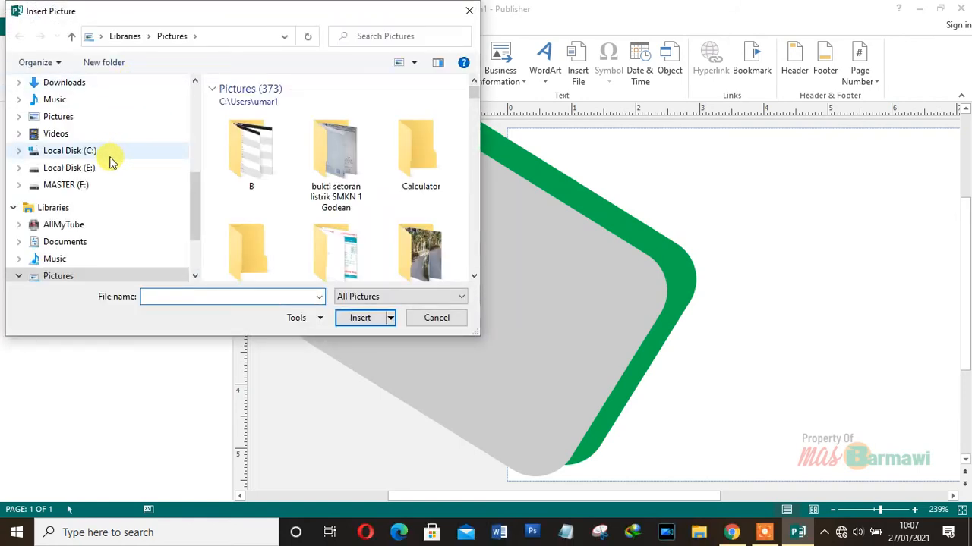
{"action": "left_click", "coordinate": [65, 117]}
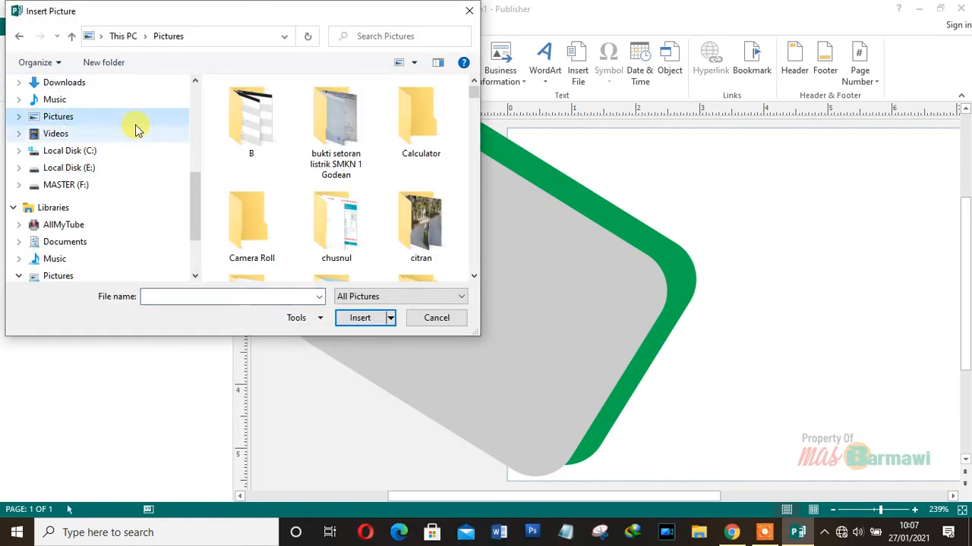
{"action": "left_click", "coordinate": [403, 38]}
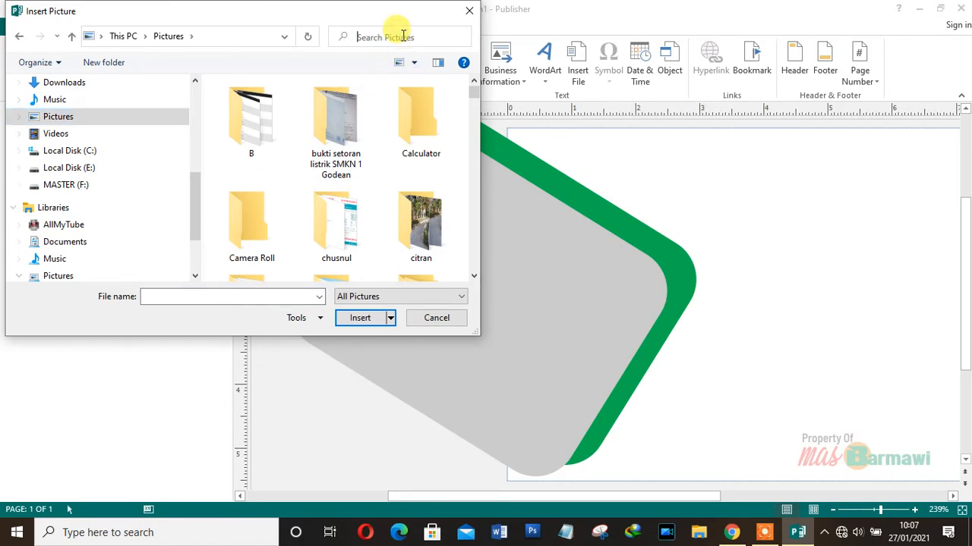
{"action": "type", "text": "logo"}
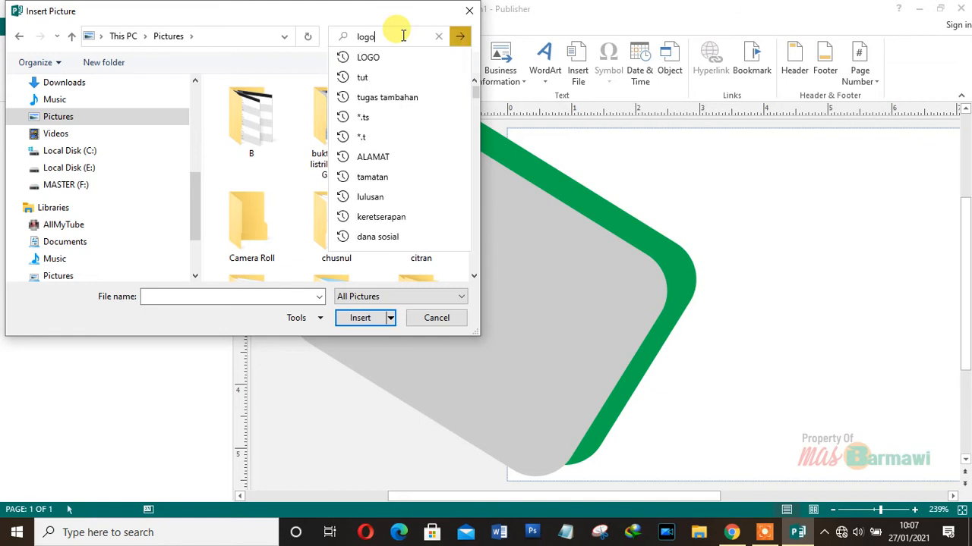
{"action": "left_click", "coordinate": [404, 59]}
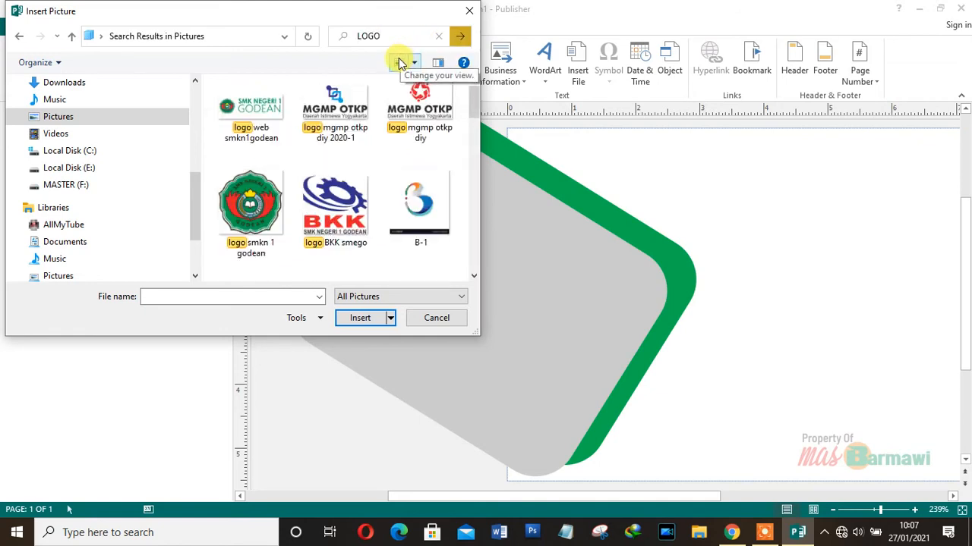
{"action": "double_click", "coordinate": [258, 197]}
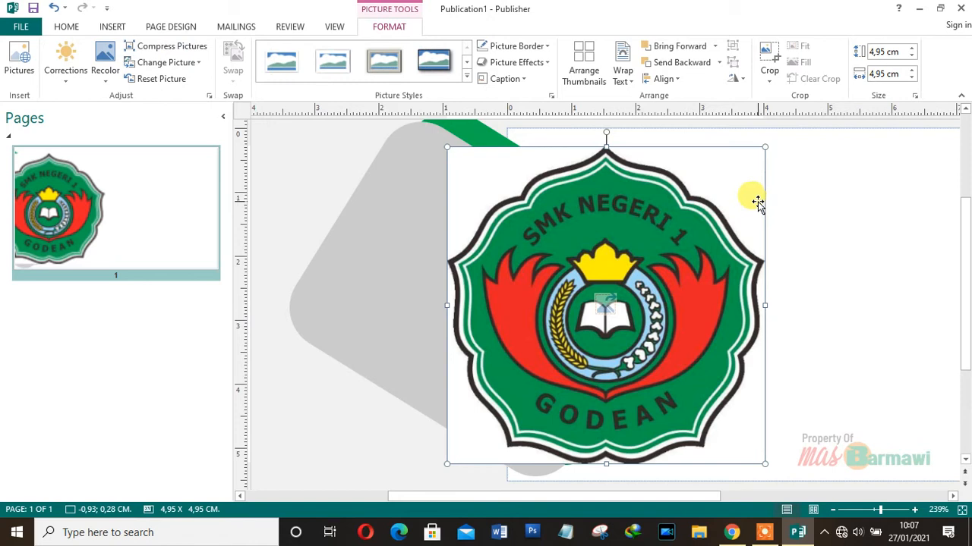
- Resize the logo to about 1,88 x 1,88 cm and move it onto the grey shape near the green edge
{"action": "left_click_drag", "start_coordinate": [765, 146], "coordinate": [597, 315]}
{"action": "left_click_drag", "start_coordinate": [538, 374], "coordinate": [577, 300]}
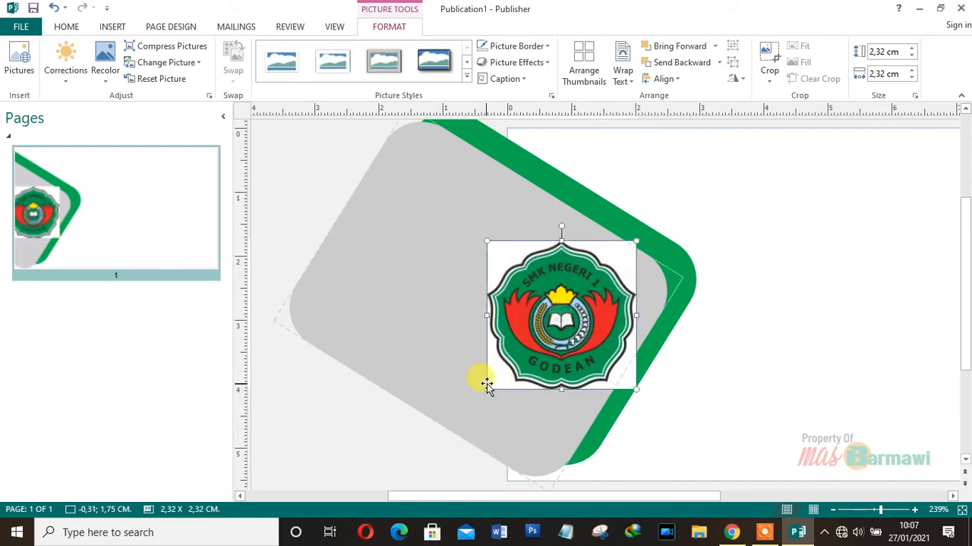
{"action": "left_click_drag", "start_coordinate": [484, 391], "coordinate": [516, 362]}
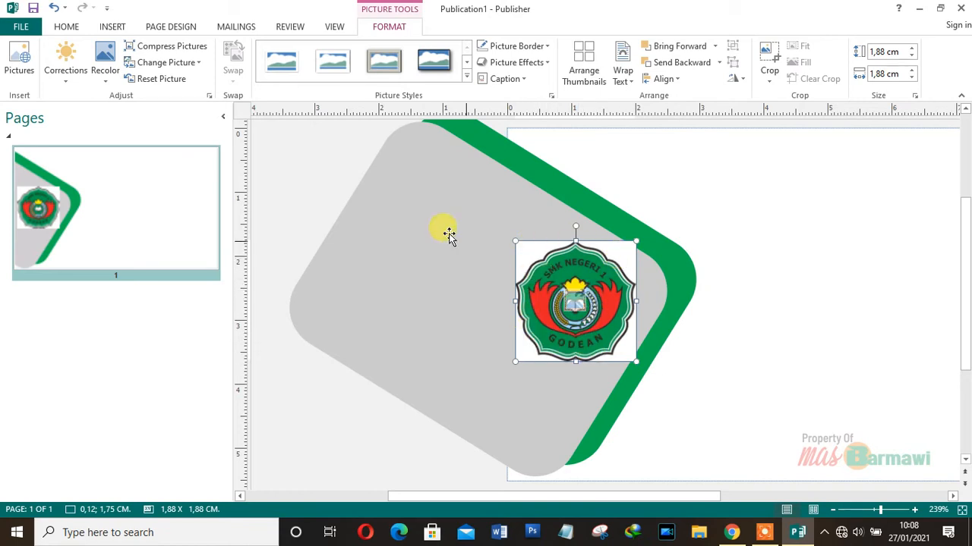
- Make the logo's white background transparent with Recolor's Set Transparent Color
{"action": "left_click", "coordinate": [107, 87]}
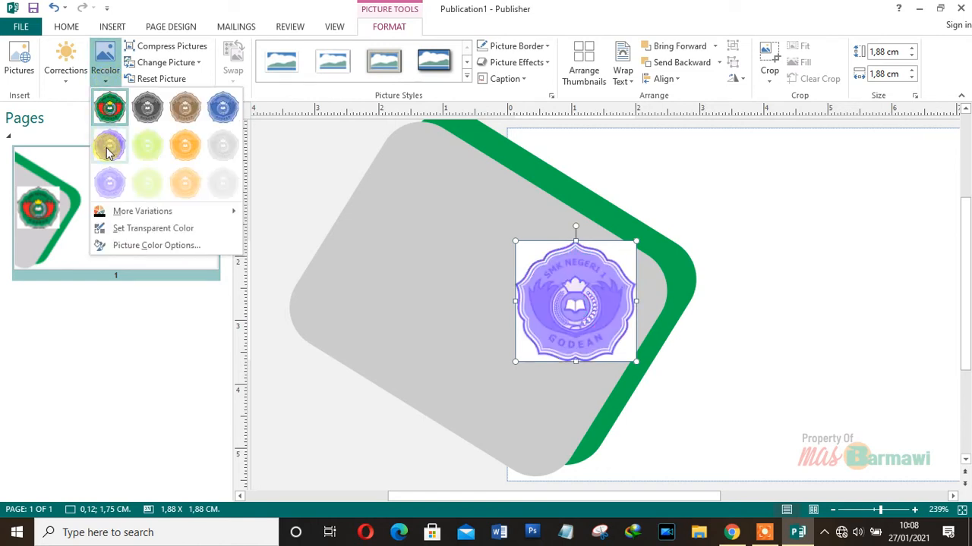
{"action": "left_click", "coordinate": [124, 236]}
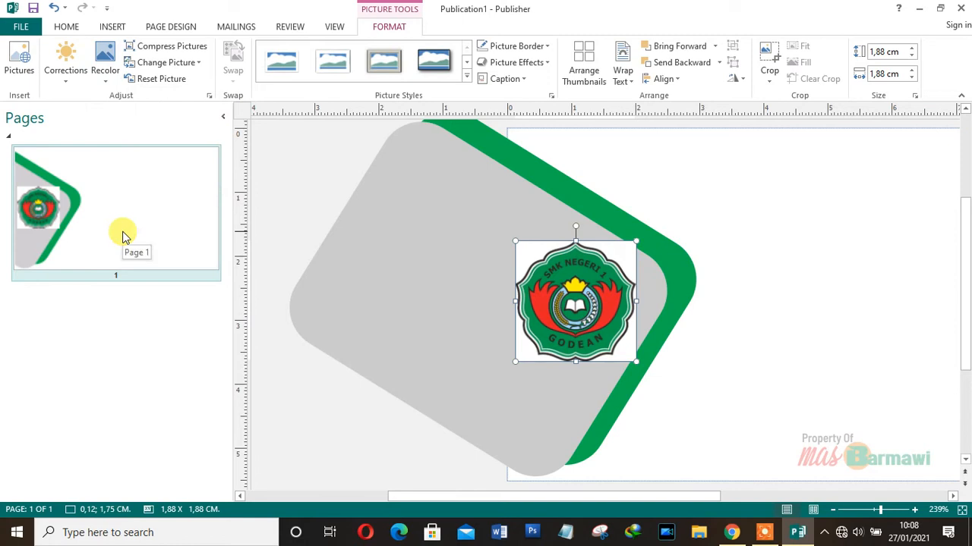
{"action": "left_click", "coordinate": [522, 245]}
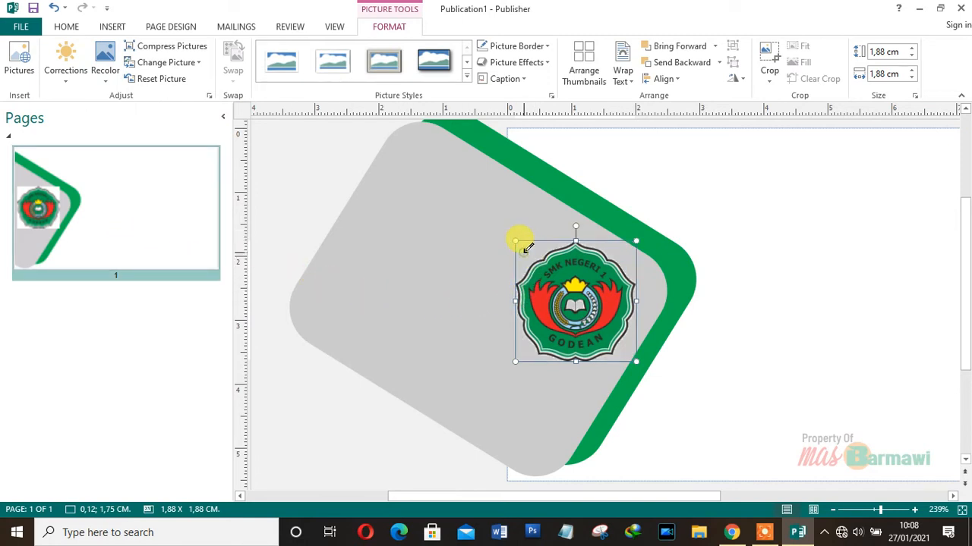
{"action": "left_click", "coordinate": [707, 305]}
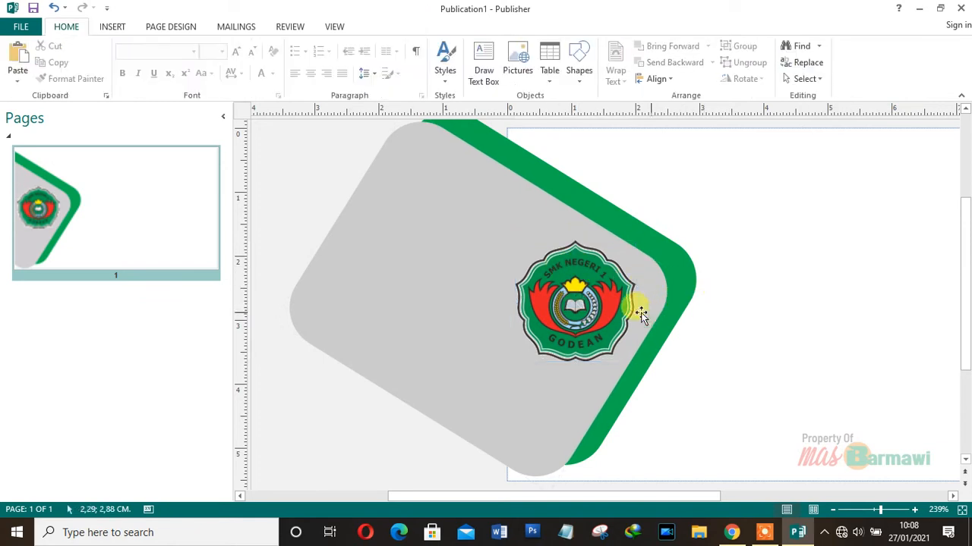
- Shrink the logo to 1,76 x 1,76 cm and nudge it slightly right on the grey shape
{"action": "left_click_drag", "start_coordinate": [577, 313], "coordinate": [583, 315]}
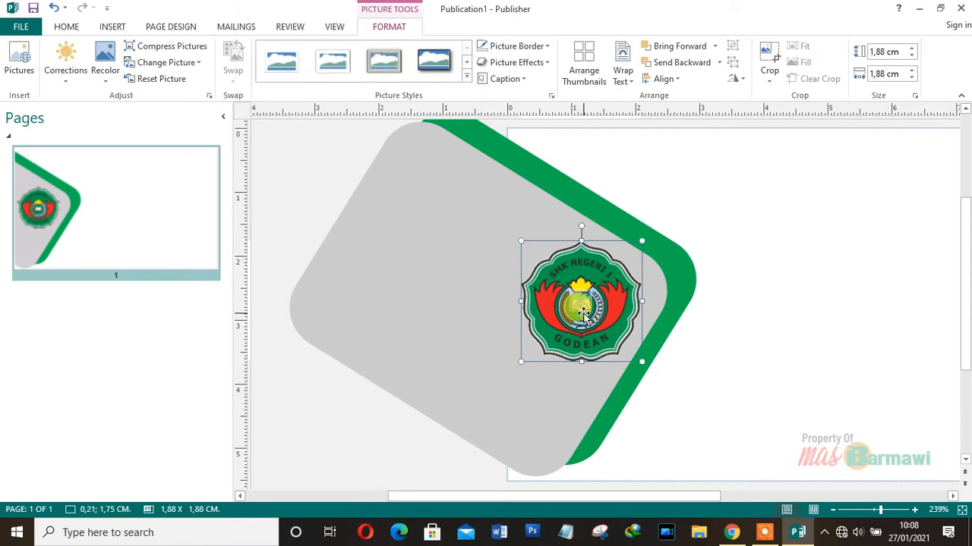
{"action": "left_click_drag", "start_coordinate": [642, 242], "coordinate": [634, 249]}
{"action": "left_click_drag", "start_coordinate": [583, 283], "coordinate": [589, 287]}
{"action": "left_click", "coordinate": [729, 347]}
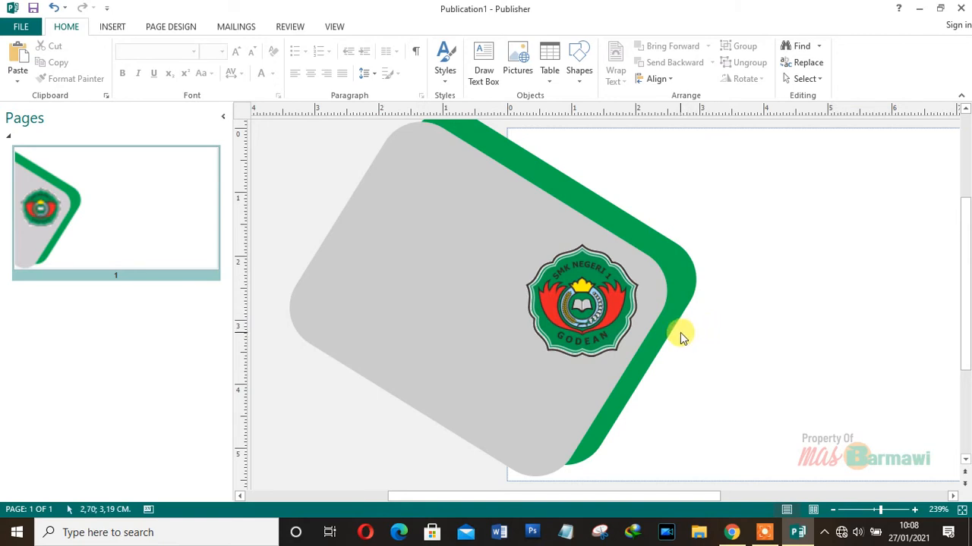
- Scroll right and zoom out to about 190% so the whole card is visible
{"action": "left_click_drag", "start_coordinate": [630, 495], "coordinate": [700, 496]}
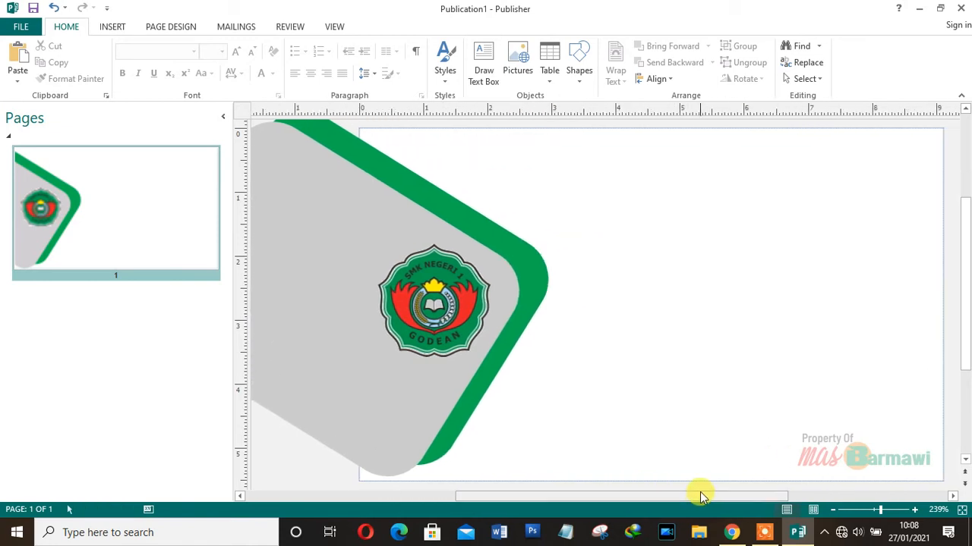
{"action": "left_click", "coordinate": [833, 511]}
{"action": "left_click", "coordinate": [833, 511]}
{"action": "left_click", "coordinate": [833, 511]}
{"action": "left_click", "coordinate": [833, 511]}
{"action": "left_click", "coordinate": [833, 511]}
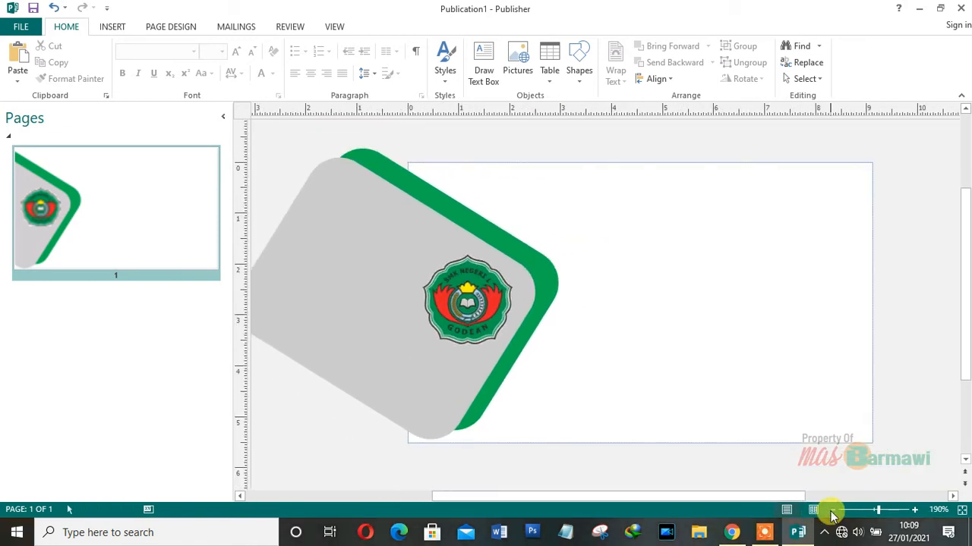
{"action": "scroll", "coordinate": [964, 347], "scroll_direction": "up", "scroll_amount": 1}
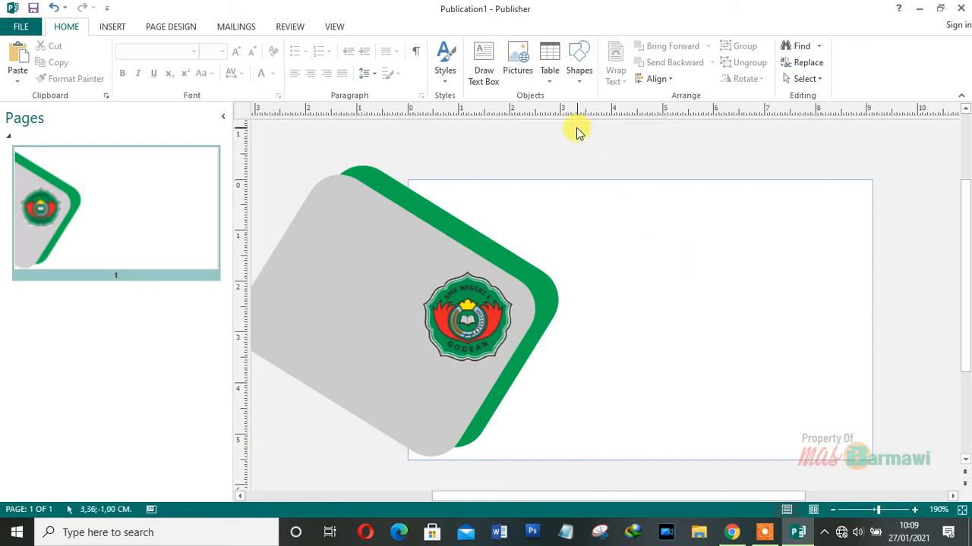
- Draw a text box at the card's top right and type the person's name with degree in capitals
{"action": "left_click", "coordinate": [488, 67]}
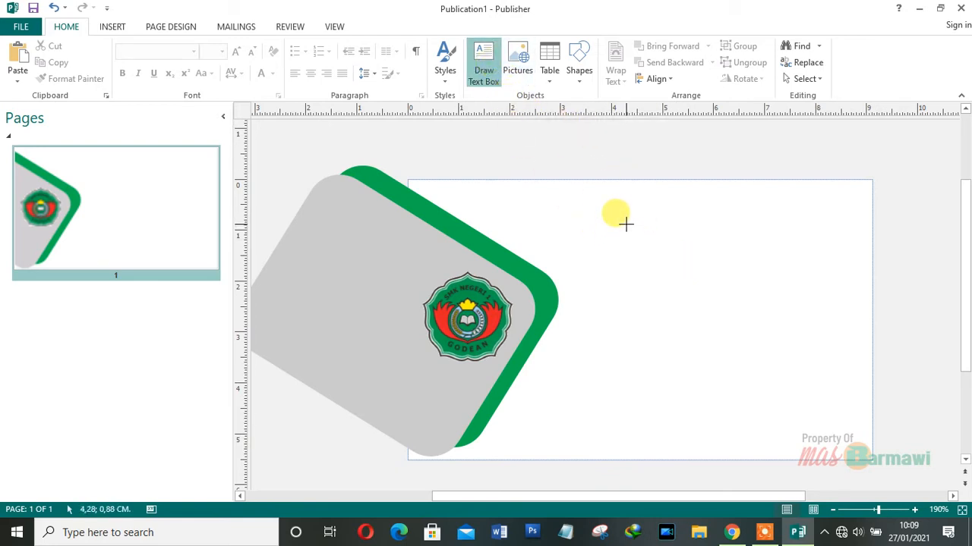
{"action": "mouse_move", "coordinate": [628, 213]}
{"action": "left_mouse_down"}
{"action": "mouse_move", "coordinate": [653, 237]}
{"action": "mouse_move", "coordinate": [820, 254]}
{"action": "mouse_move", "coordinate": [844, 266]}
{"action": "left_mouse_up"}
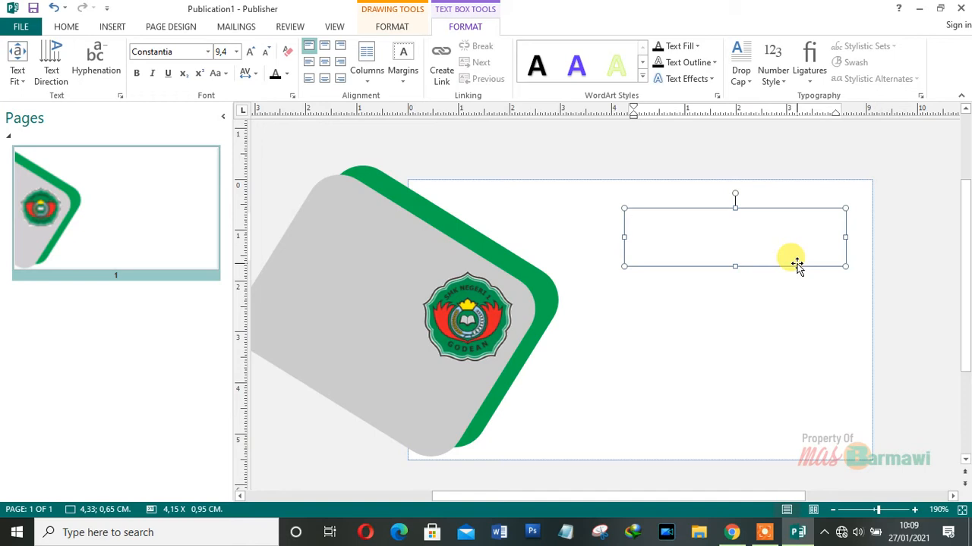
{"action": "type", "text": "b"}
{"action": "key", "text": "Caps_Lock"}
{"action": "key", "text": "BackSpace"}
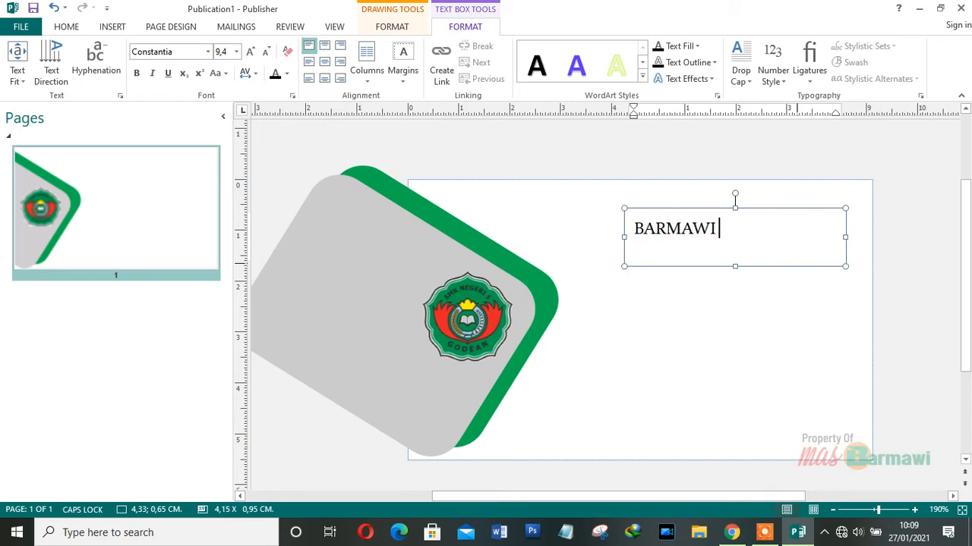
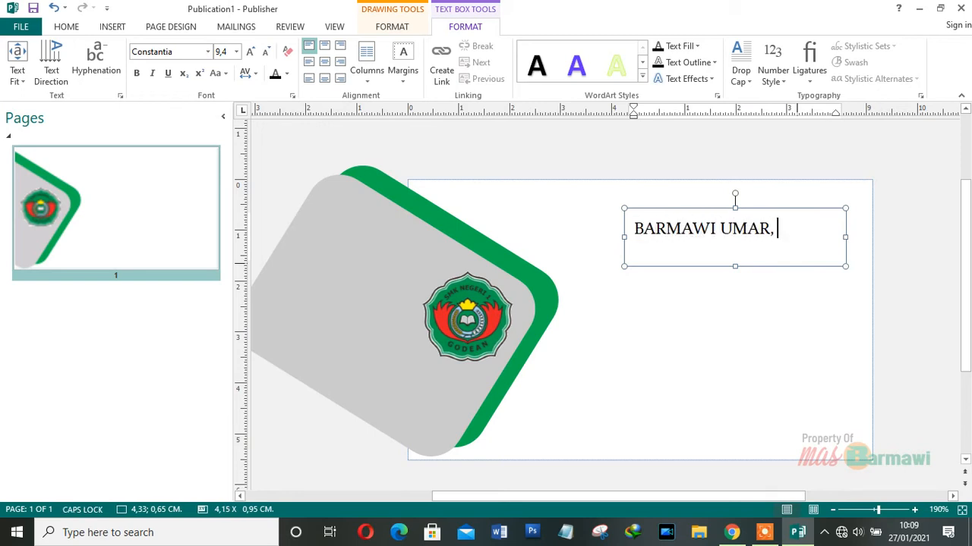
{"action": "type", "text": "S. Ps"}
{"action": "key", "text": "BackSpace"}
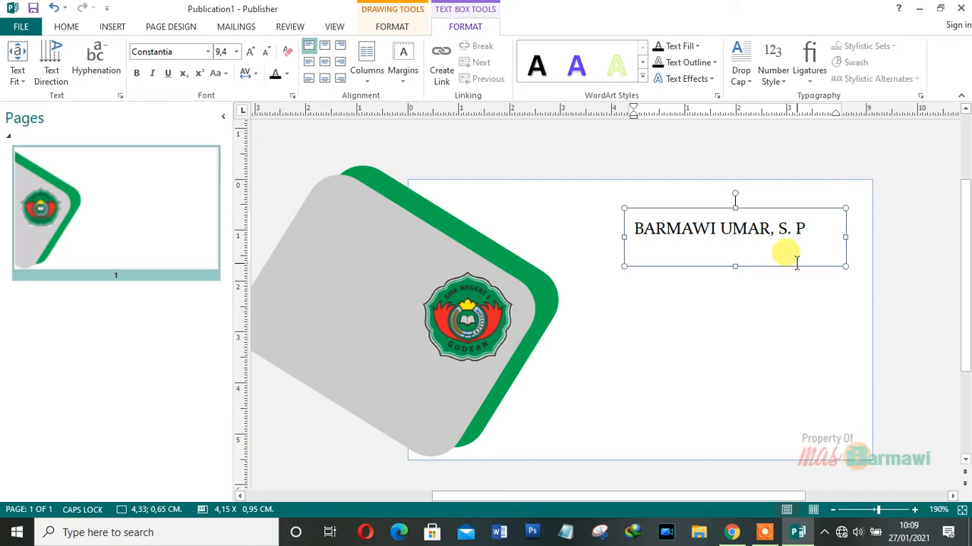
{"action": "type", "text": "d."}
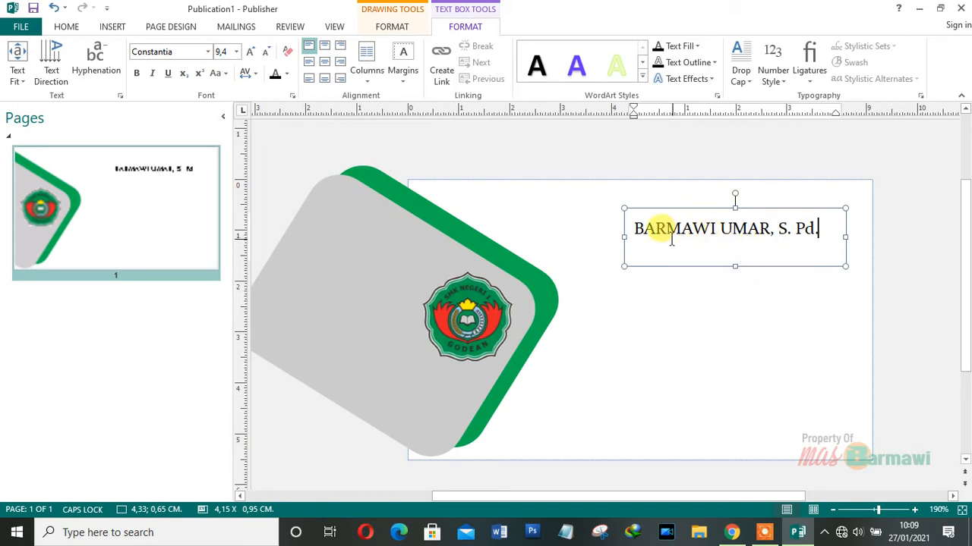
- Make the name bold, align it top right, and nudge the box slightly down and left
{"action": "left_click_drag", "start_coordinate": [638, 222], "coordinate": [820, 230]}
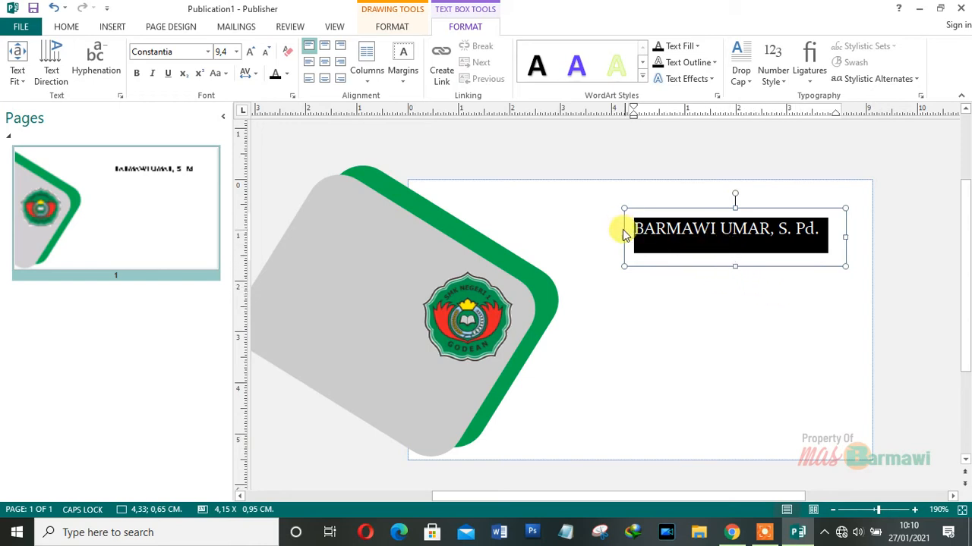
{"action": "left_click", "coordinate": [340, 45]}
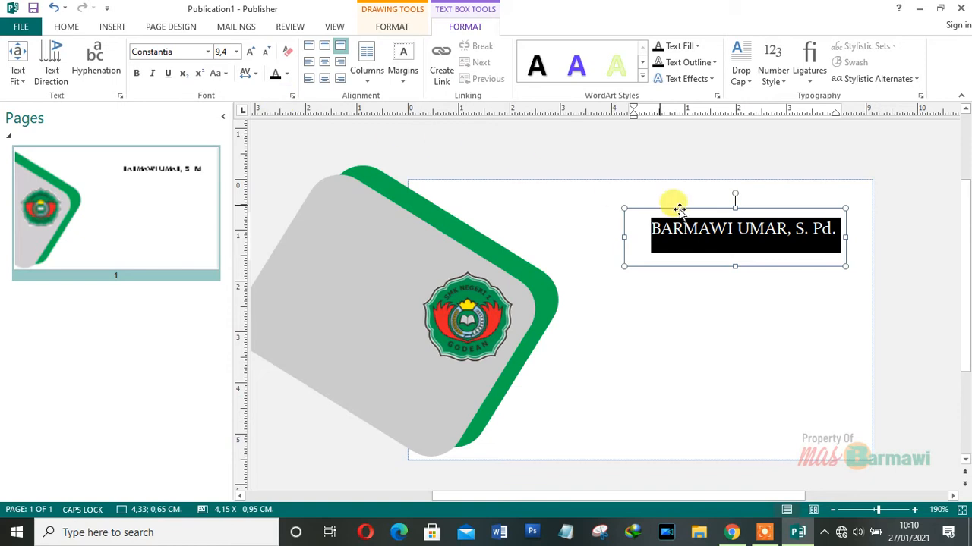
{"action": "left_click", "coordinate": [136, 72]}
{"action": "left_click", "coordinate": [754, 294]}
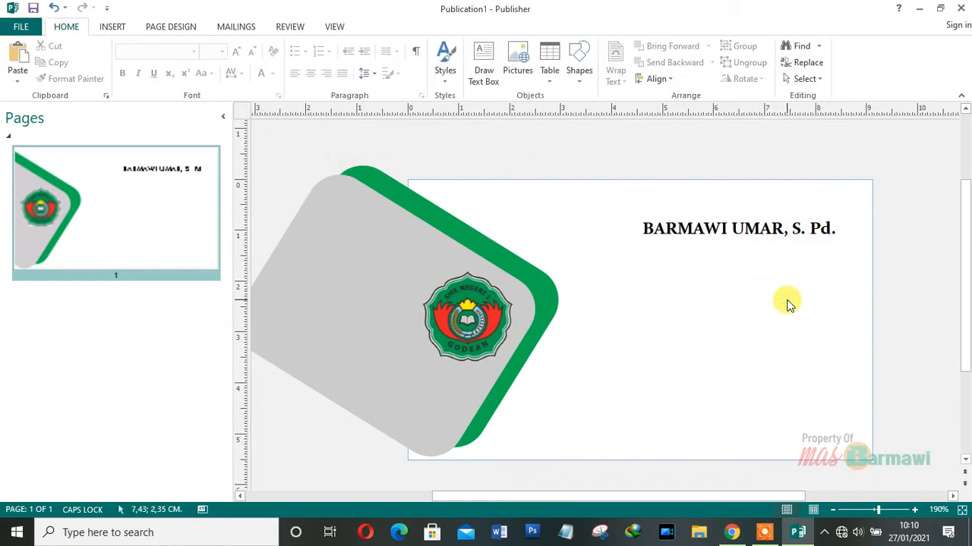
{"action": "left_click", "coordinate": [785, 220]}
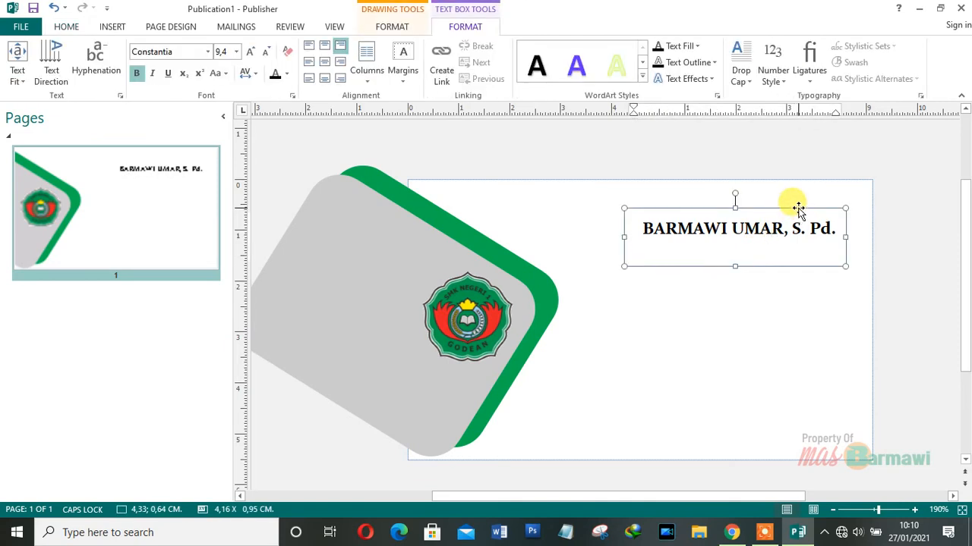
{"action": "left_click_drag", "start_coordinate": [786, 219], "coordinate": [773, 228]}
{"action": "left_click", "coordinate": [799, 292]}
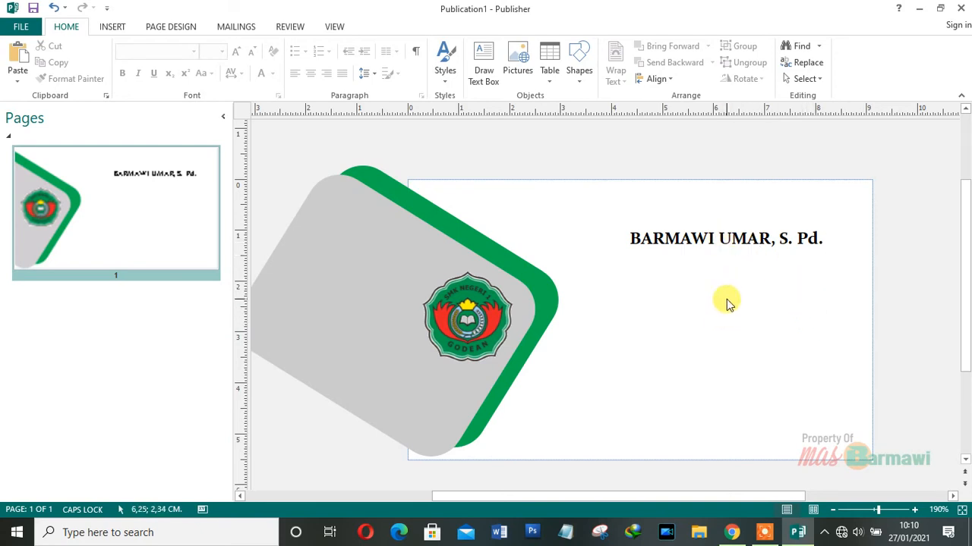
{"action": "left_click", "coordinate": [717, 271]}
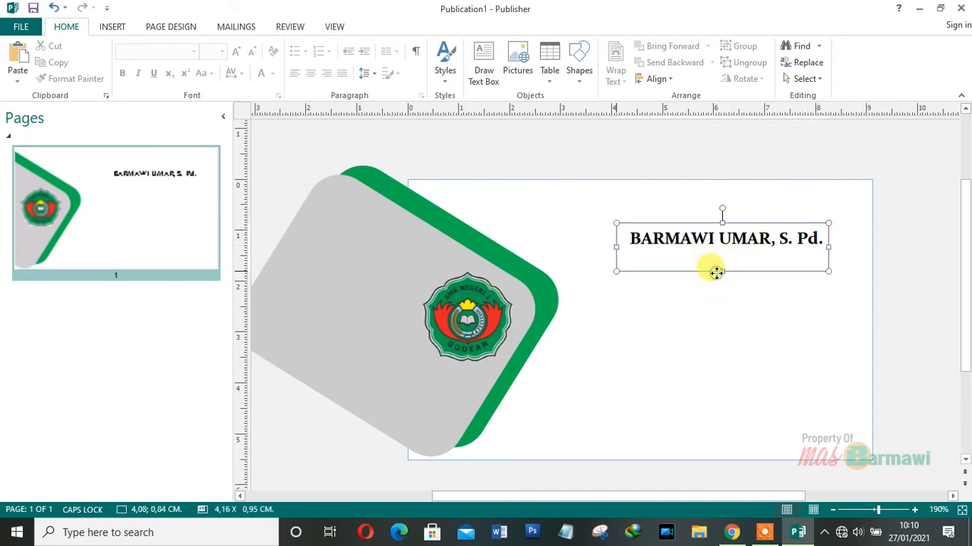
{"action": "left_click", "coordinate": [742, 289]}
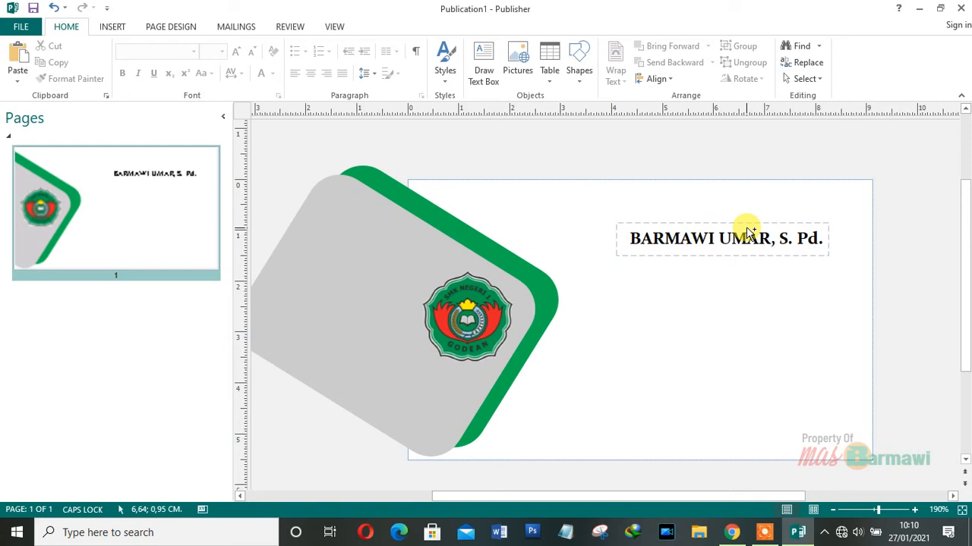
- Copy the name box below it and change its text to 'Staf Pengajar' at 8-point size
{"action": "left_click", "coordinate": [747, 232]}
{"action": "left_click_drag", "start_coordinate": [746, 227], "coordinate": [749, 249]}
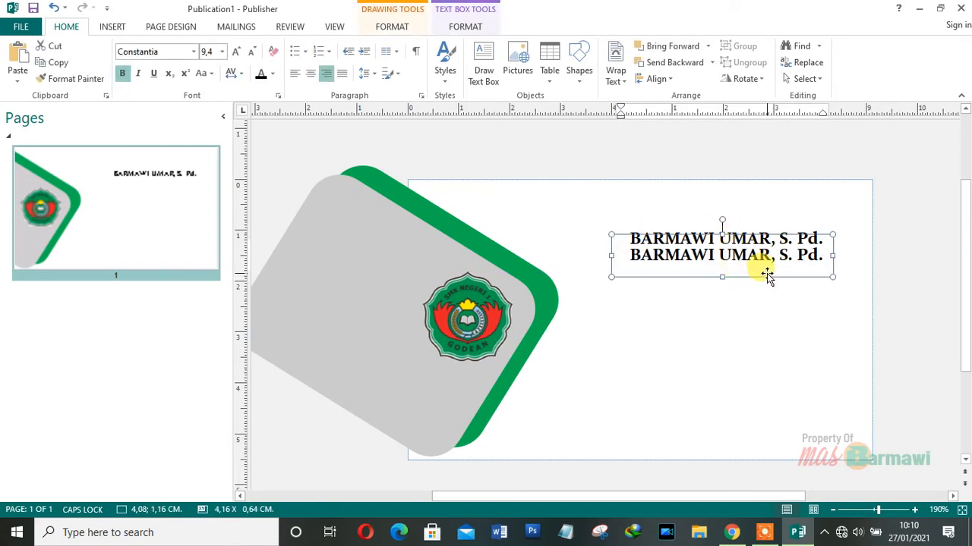
{"action": "key", "text": "ctrl+shift+Right"}
{"action": "key", "text": "ctrl+shift+Right"}
{"action": "key", "text": "ctrl+shift+Right"}
{"action": "key", "text": "ctrl+shift+Right"}
{"action": "key", "text": "ctrl+shift+Right"}
{"action": "key", "text": "ctrl+shift+Right"}
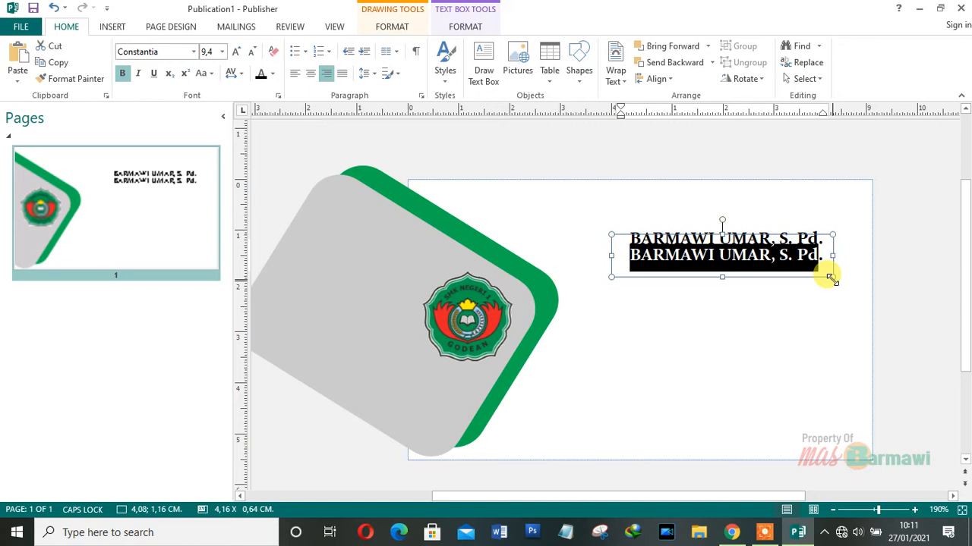
{"action": "key", "text": "Caps_Lock"}
{"action": "type", "text": "Sta"}
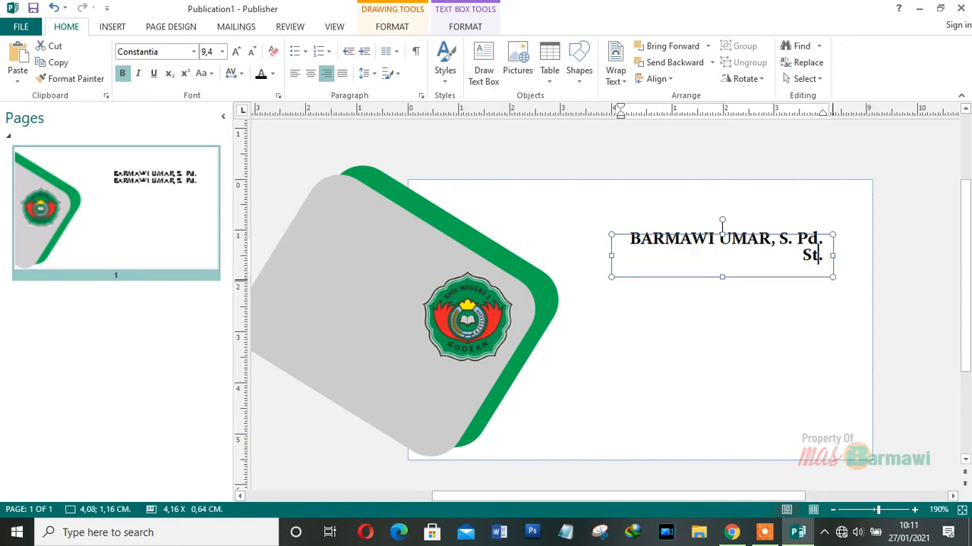
{"action": "type", "text": "f Penga"}
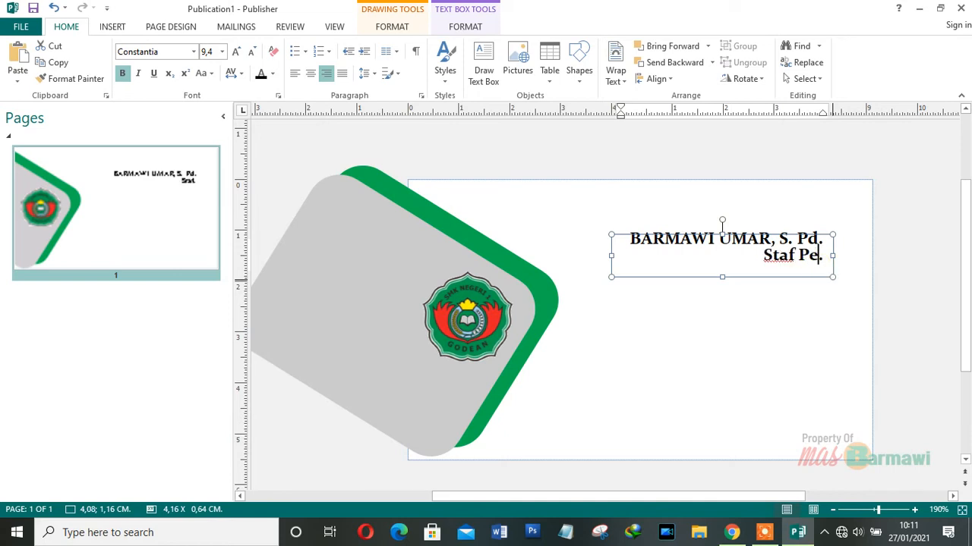
{"action": "type", "text": "jar"}
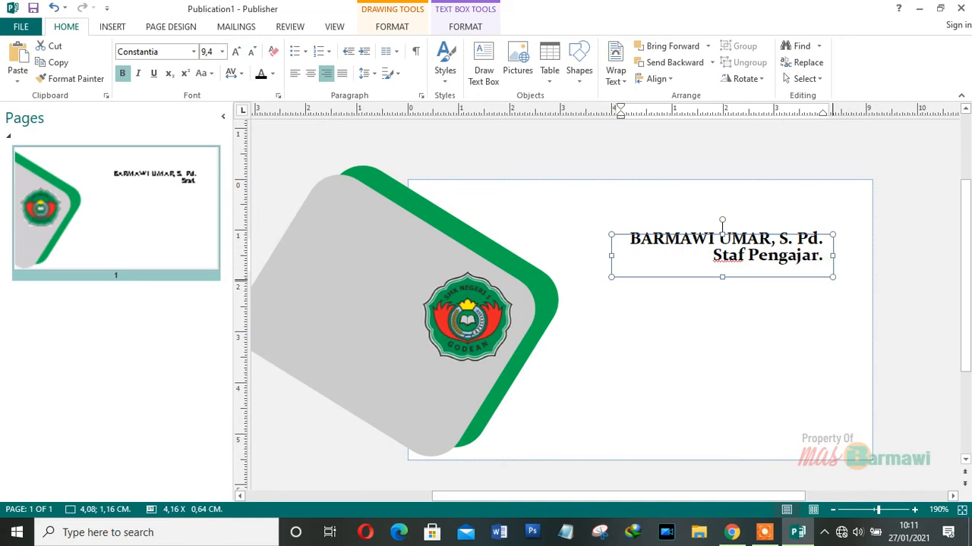
{"action": "key", "text": "Delete"}
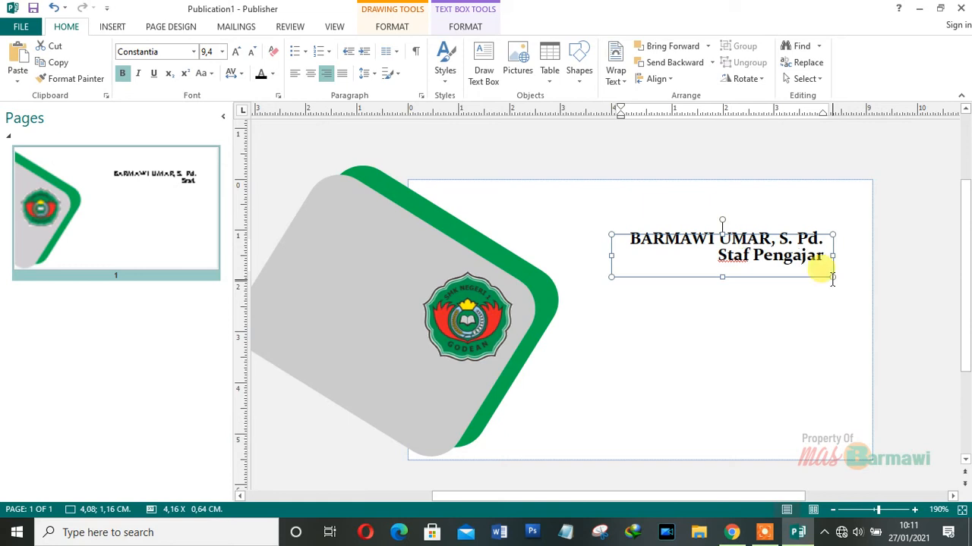
{"action": "key", "text": "ctrl+shift+Left"}
{"action": "key", "text": "ctrl+shift+Left"}
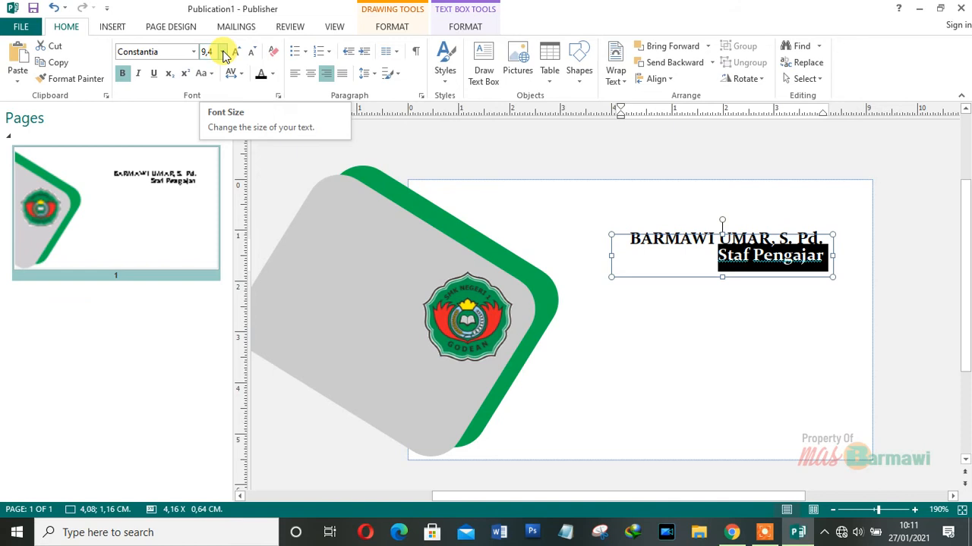
{"action": "left_click", "coordinate": [223, 51]}
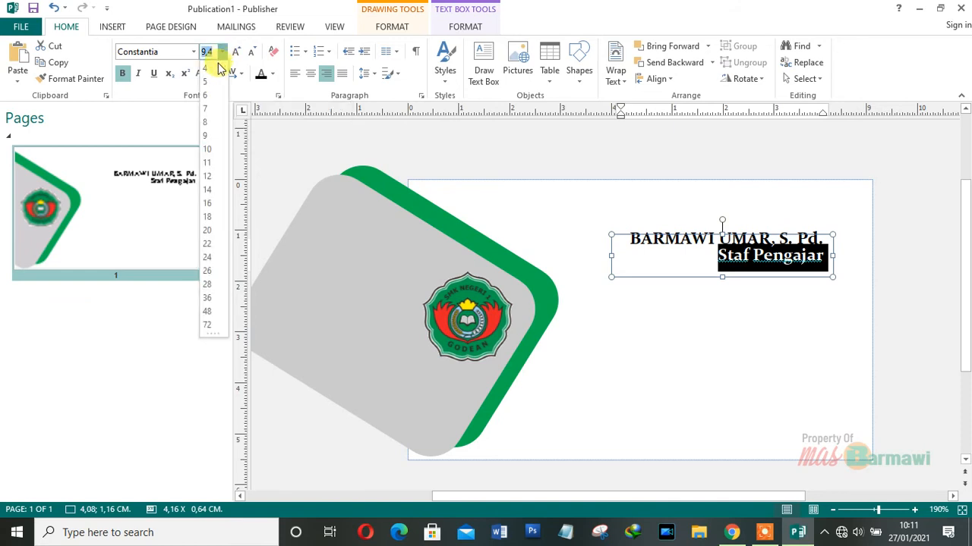
{"action": "left_click", "coordinate": [206, 127]}
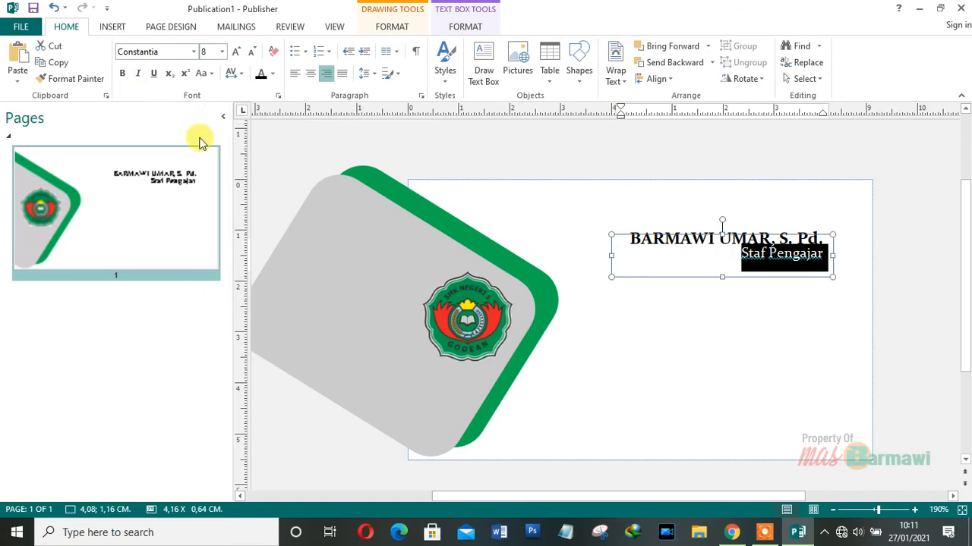
{"action": "left_click", "coordinate": [683, 404]}
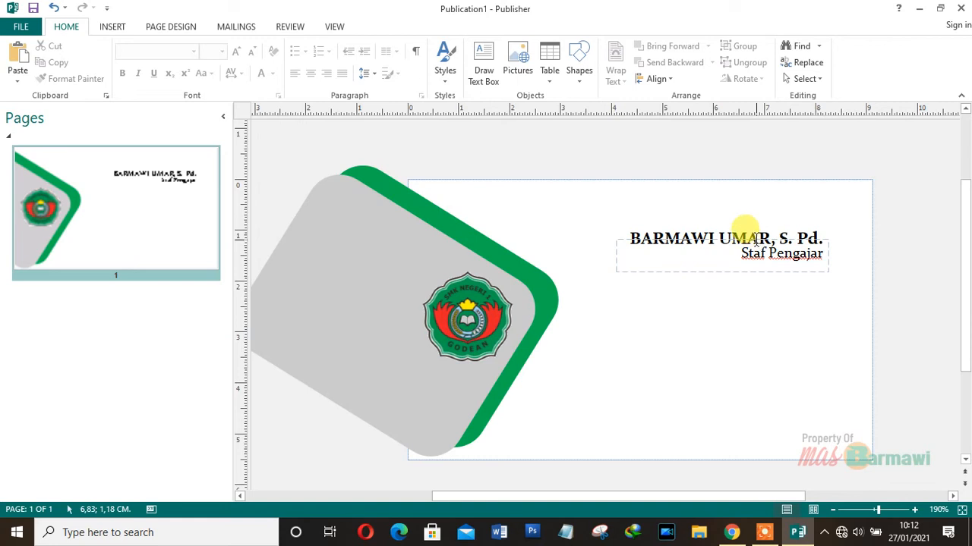
- Copy the 'Staf Pengajar' box to the bottom right, widen it to 5,96 cm, and set 6-point text
{"action": "left_click_drag", "start_coordinate": [753, 249], "coordinate": [754, 400]}
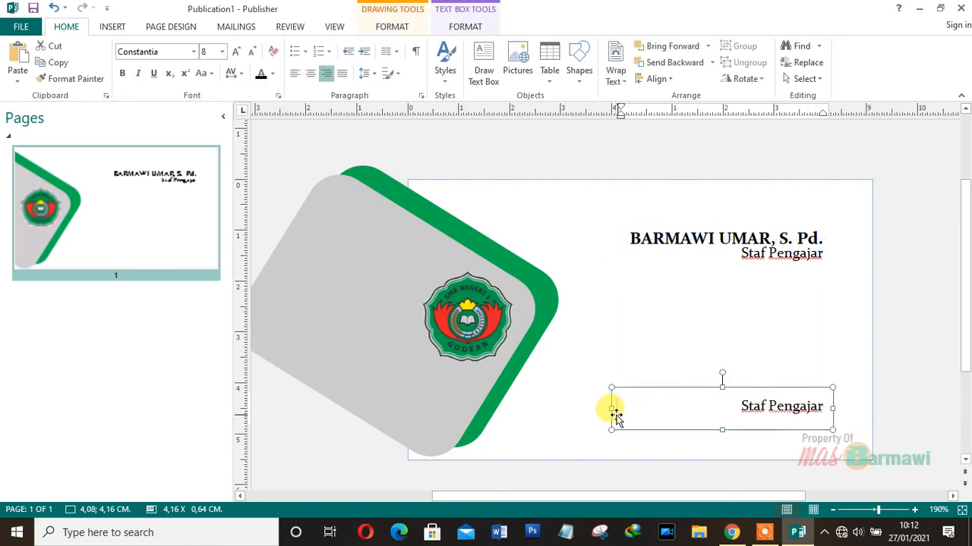
{"action": "left_click_drag", "start_coordinate": [615, 408], "coordinate": [520, 405]}
{"action": "left_click", "coordinate": [737, 414]}
{"action": "left_click_drag", "start_coordinate": [738, 407], "coordinate": [824, 406]}
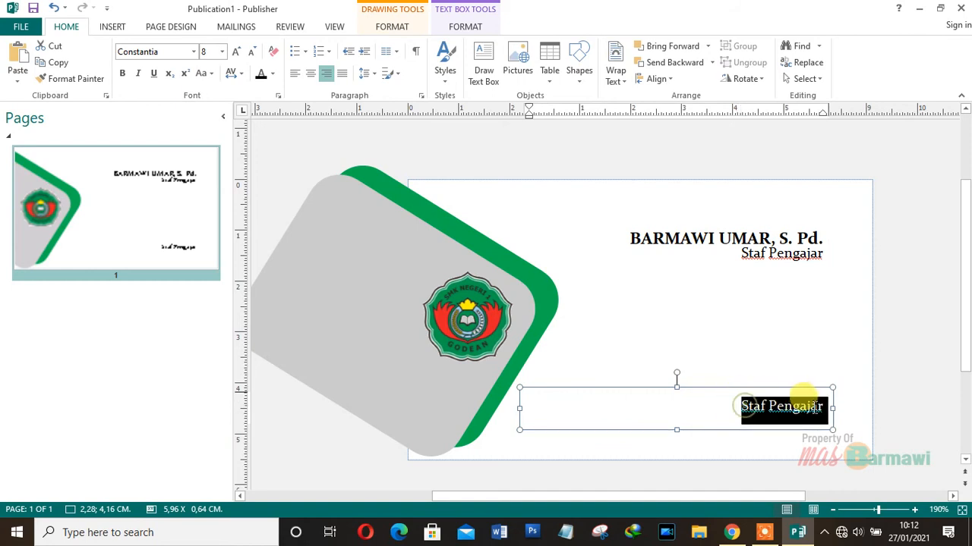
{"action": "left_click", "coordinate": [222, 51]}
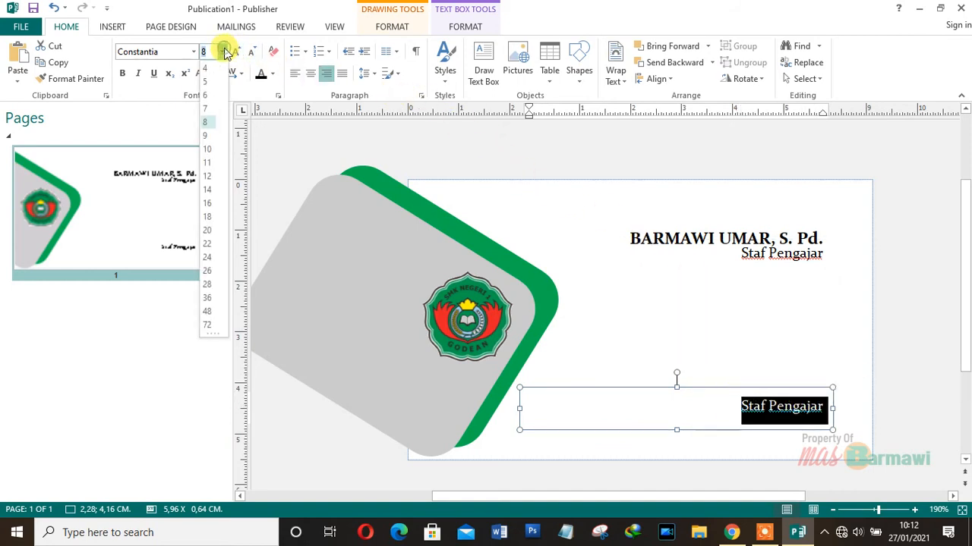
{"action": "left_click", "coordinate": [211, 96]}
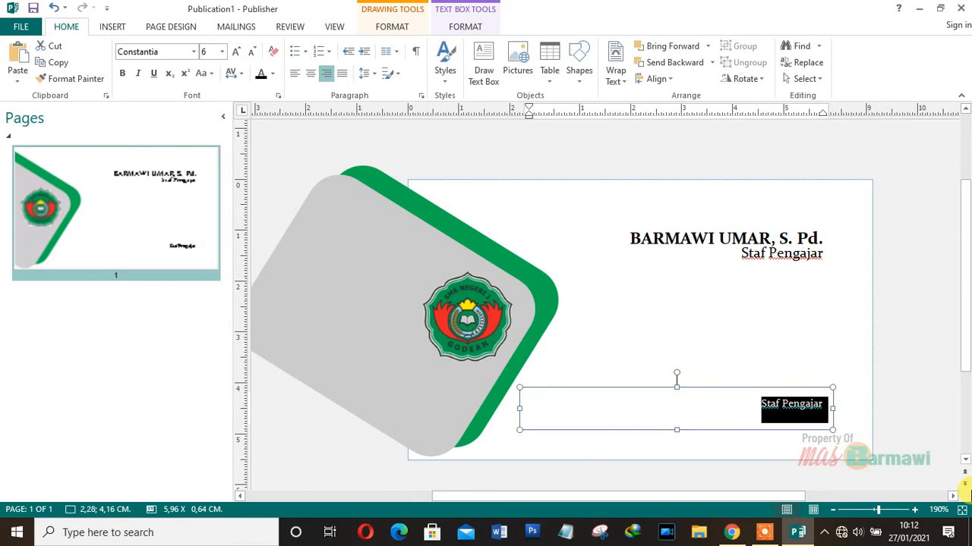
- Replace the lower text with the school's office address line starting 'Alamat Kantor:'
{"action": "type", "text": "Alamat "}
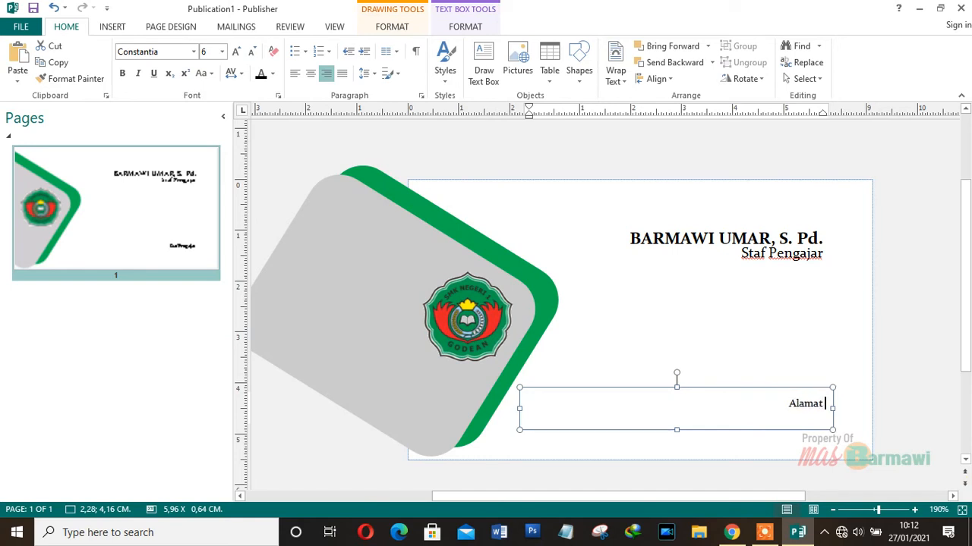
{"action": "type", "text": "Kan"}
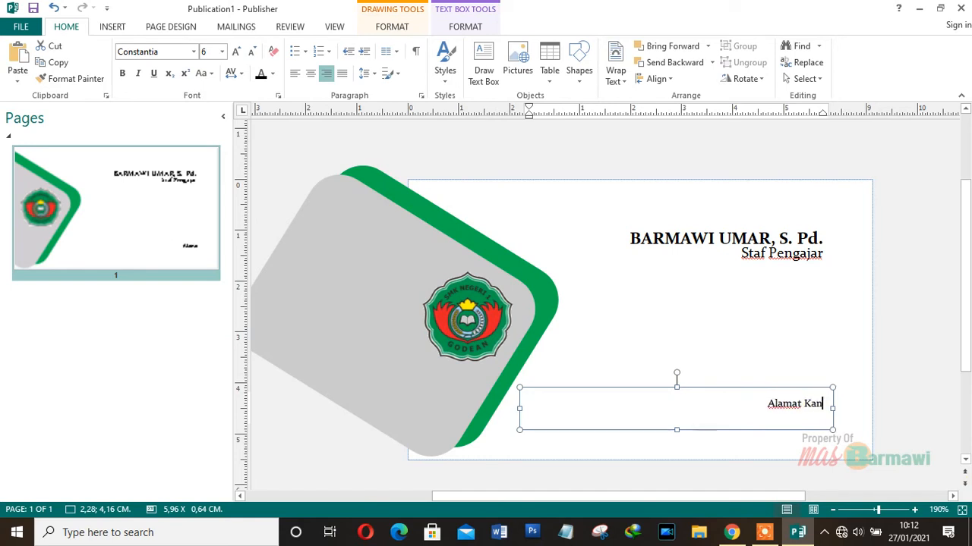
{"action": "type", "text": "tor: "}
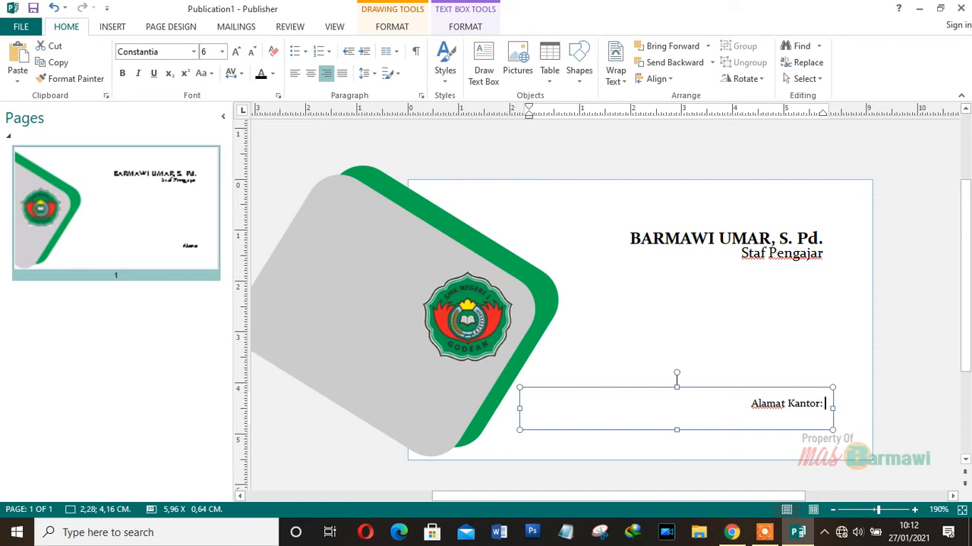
{"action": "type", "text": "SMKN"}
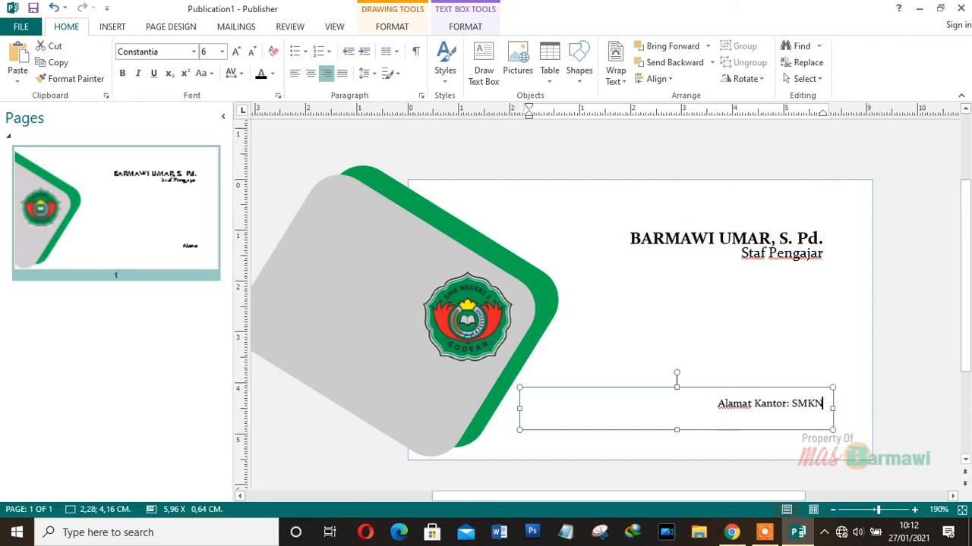
{"action": "type", "text": " 1 Gode"}
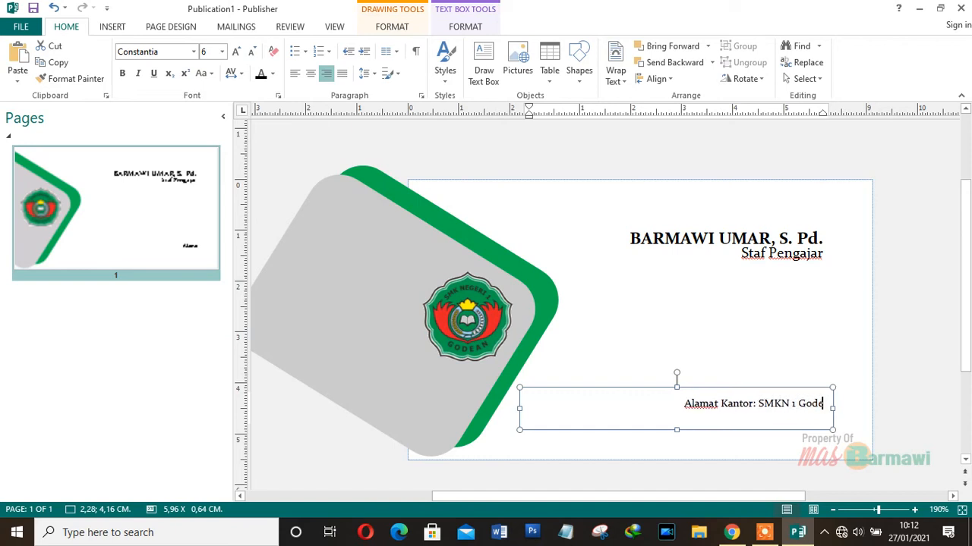
{"action": "type", "text": "an, "}
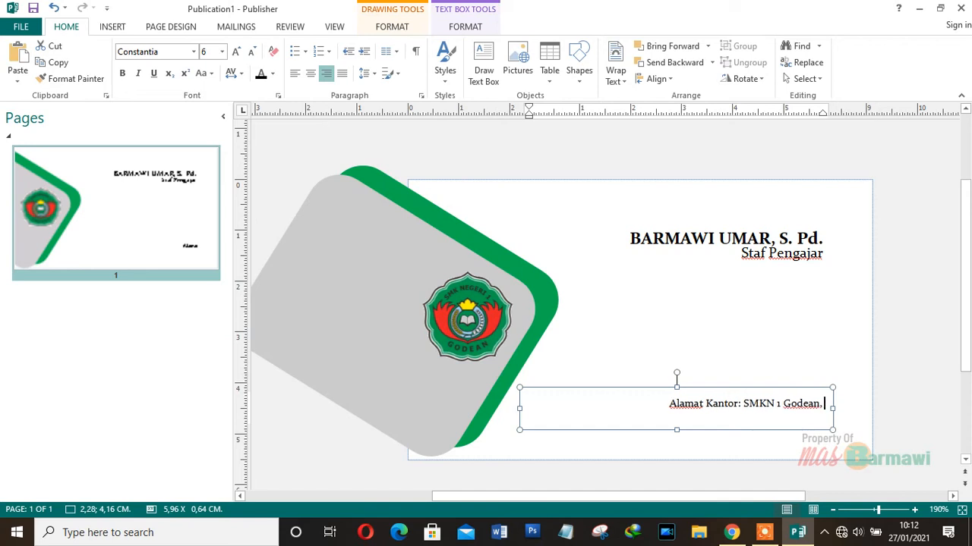
{"action": "type", "text": "Kowananan"}
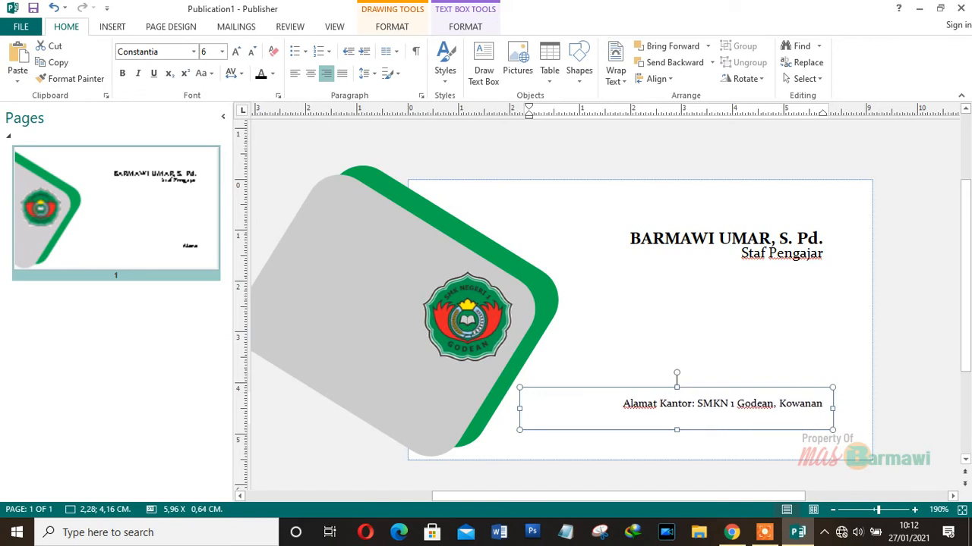
{"action": "type", "text": ", Sidoagung"}
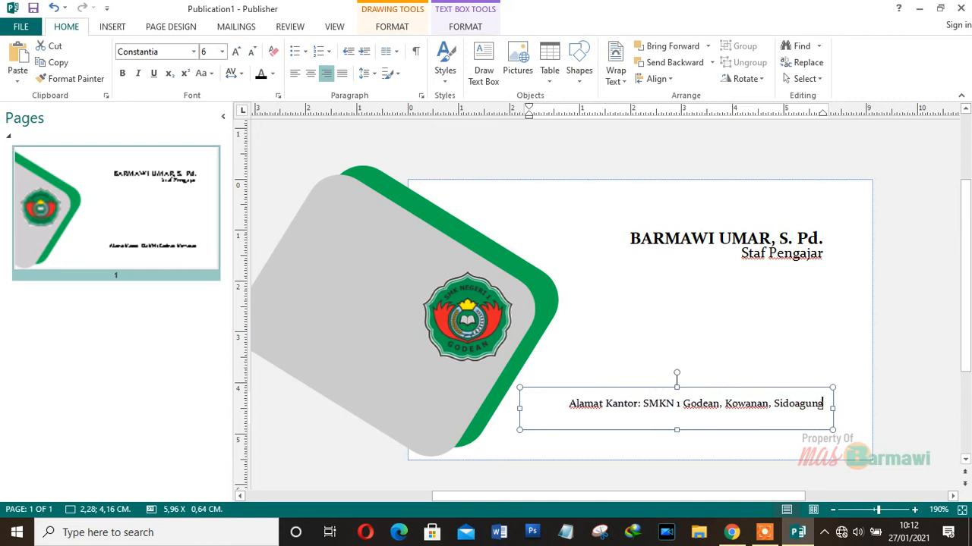
{"action": "type", "text": ", "}
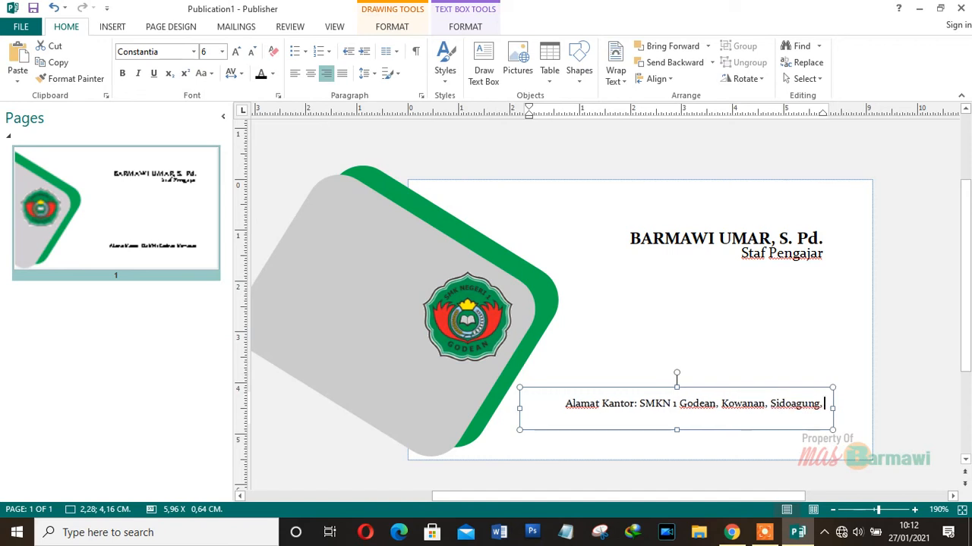
{"action": "type", "text": "Godean"}
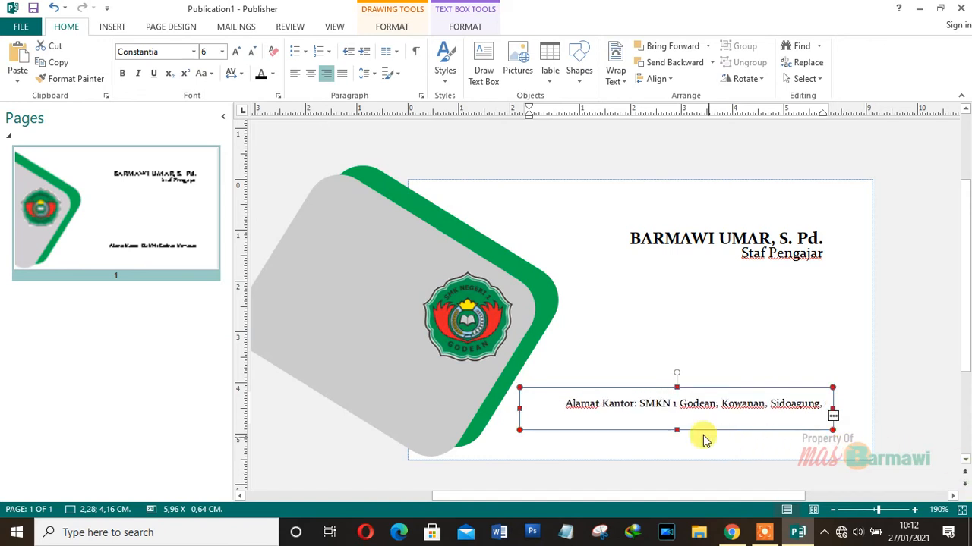
- Resize the address box to 6,19 x 0,39 cm so it fits one line, then duplicate it downward
{"action": "left_click_drag", "start_coordinate": [519, 407], "coordinate": [508, 408]}
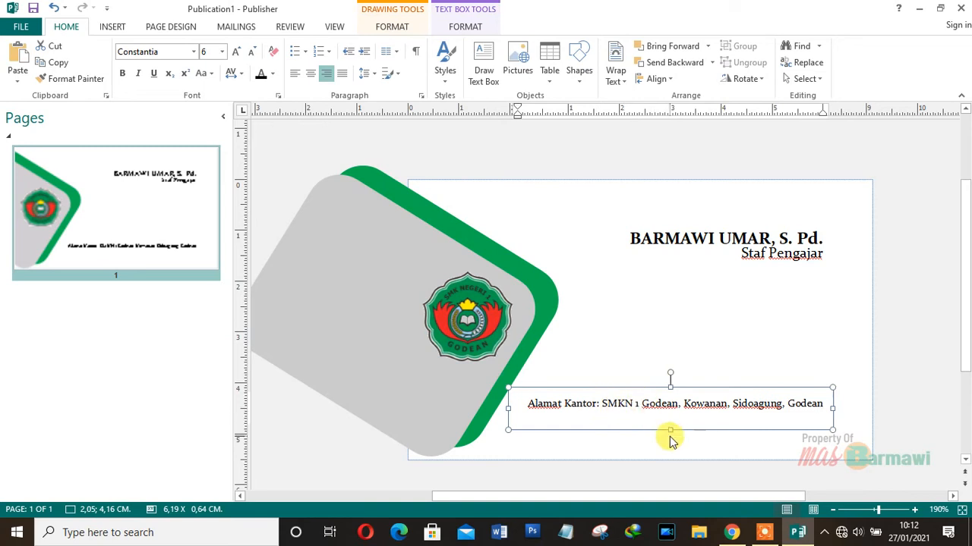
{"action": "left_click_drag", "start_coordinate": [671, 429], "coordinate": [673, 417]}
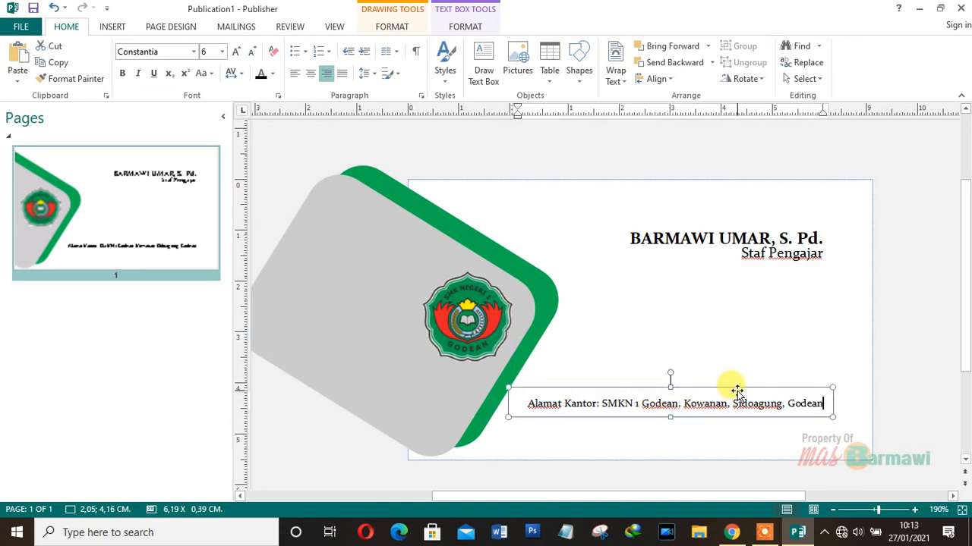
{"action": "left_click", "coordinate": [669, 388]}
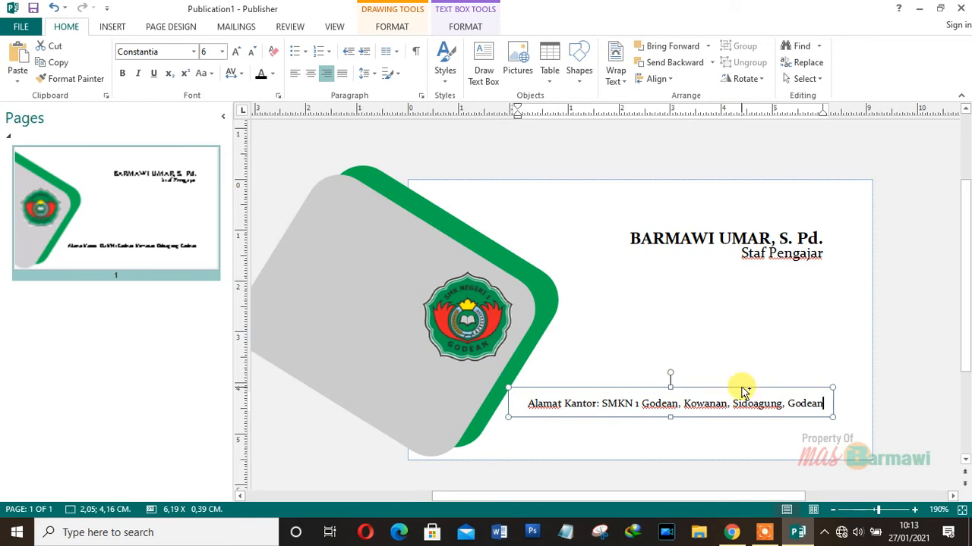
{"action": "left_click_drag", "start_coordinate": [743, 390], "coordinate": [743, 406]}
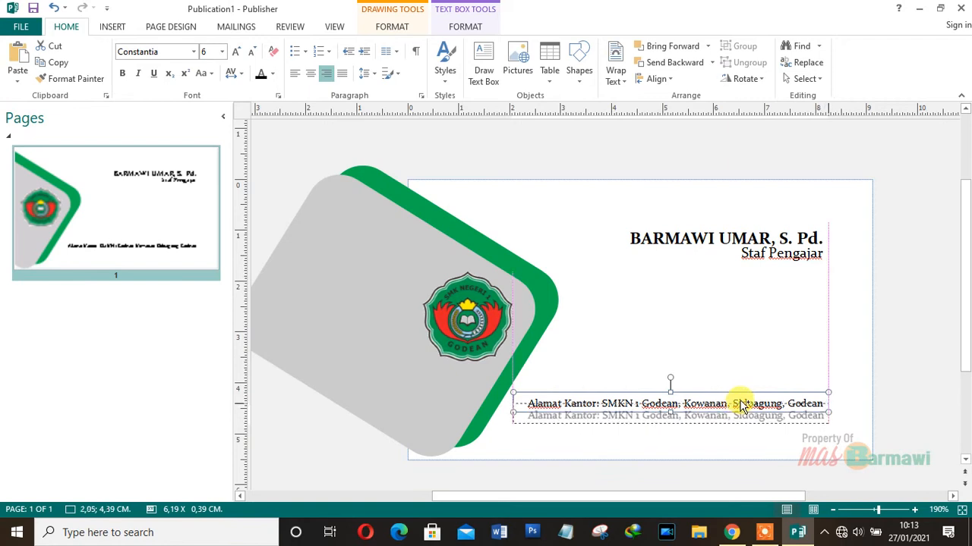
- Replace the duplicated line's text with 'Email:' followed by the person's e-mail address
{"action": "left_click_drag", "start_coordinate": [742, 406], "coordinate": [742, 407]}
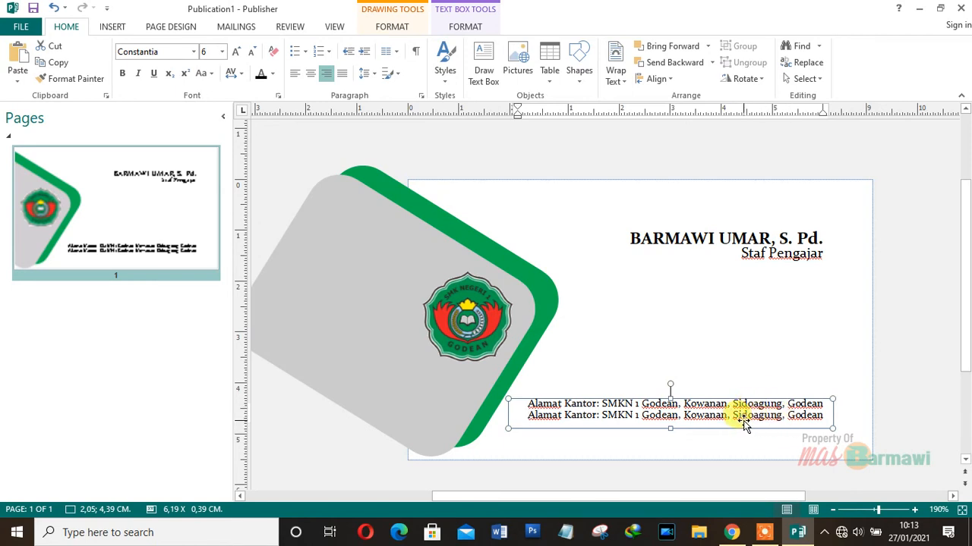
{"action": "key", "text": "ctrl+shift+Right"}
{"action": "key", "text": "ctrl+shift+Right"}
{"action": "key", "text": "ctrl+shift+Right"}
{"action": "key", "text": "ctrl+shift+Right"}
{"action": "key", "text": "ctrl+shift+Right"}
{"action": "key", "text": "ctrl+shift+Right"}
{"action": "key", "text": "ctrl+shift+Right"}
{"action": "key", "text": "ctrl+shift+Right"}
{"action": "key", "text": "ctrl+shift+Right"}
{"action": "key", "text": "ctrl+shift+Right"}
{"action": "key", "text": "ctrl+shift+Right"}
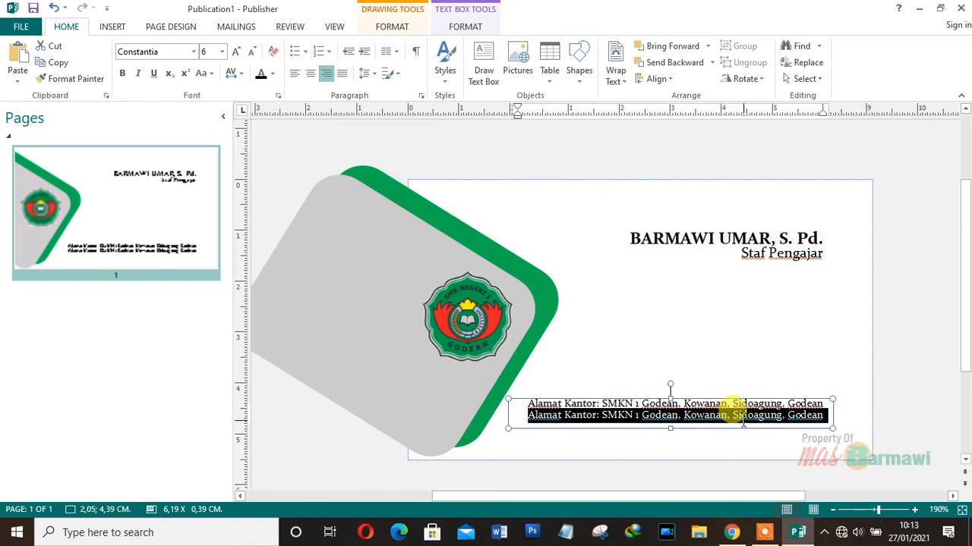
{"action": "key", "text": "BackSpace"}
{"action": "type", "text": "Email"}
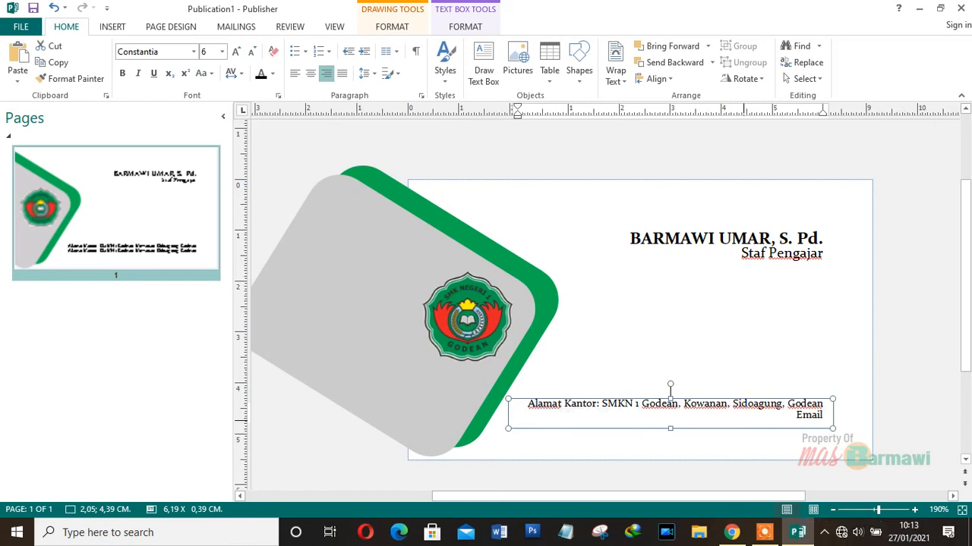
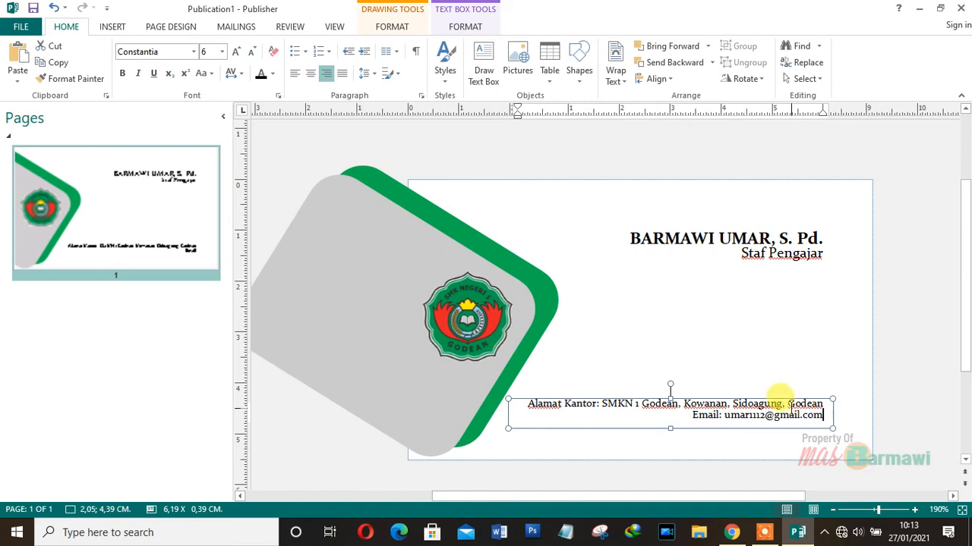
{"action": "key", "text": "Return"}
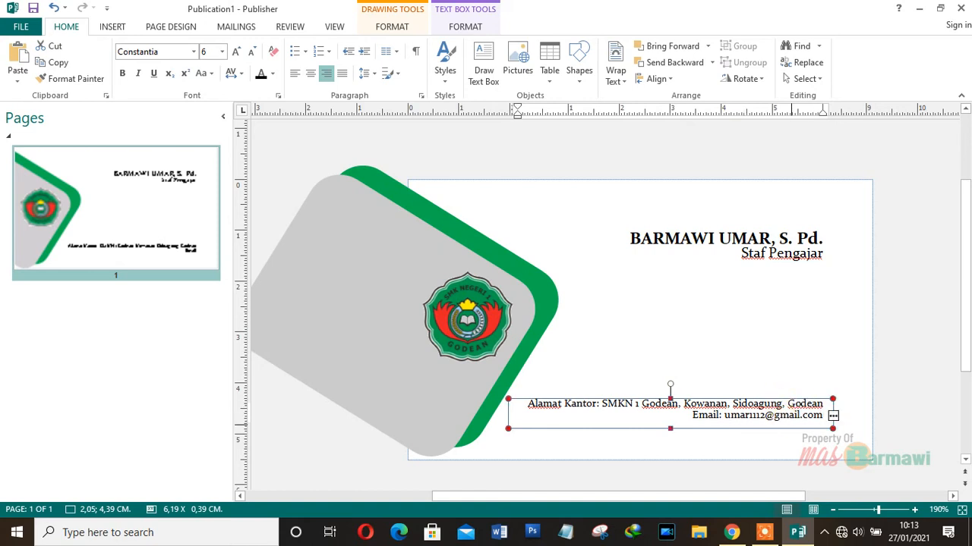
{"action": "left_click_drag", "start_coordinate": [670, 426], "coordinate": [668, 442]}
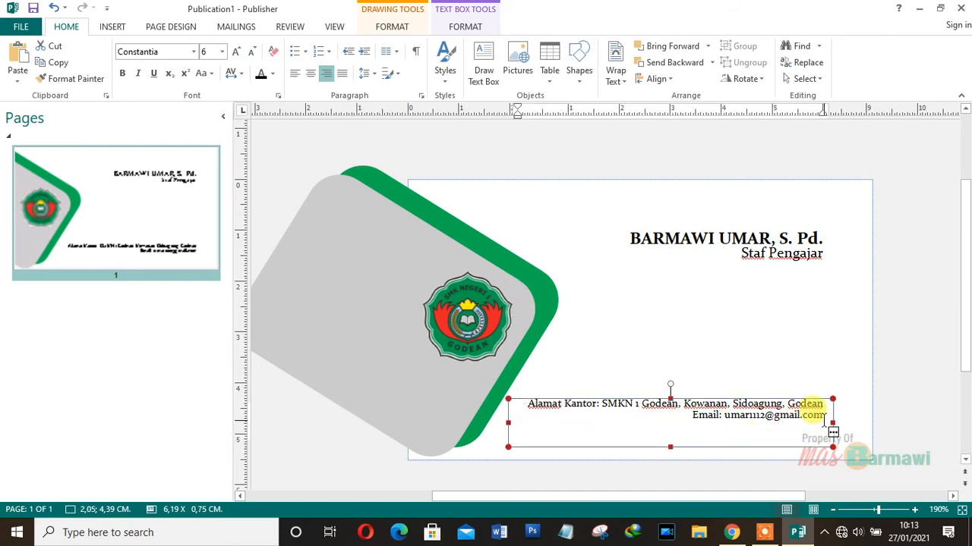
{"action": "left_click_drag", "start_coordinate": [670, 440], "coordinate": [673, 425]}
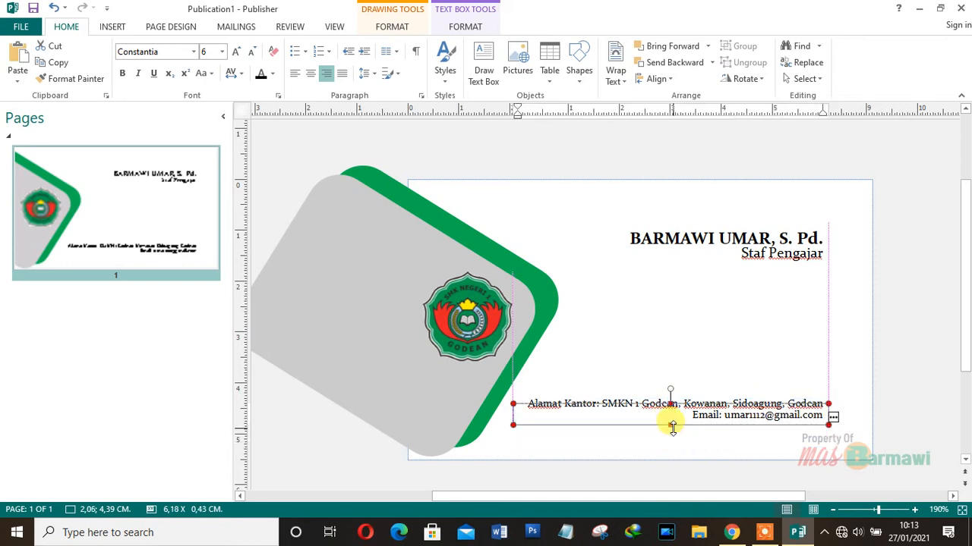
{"action": "left_click", "coordinate": [769, 442]}
{"action": "left_click", "coordinate": [808, 416]}
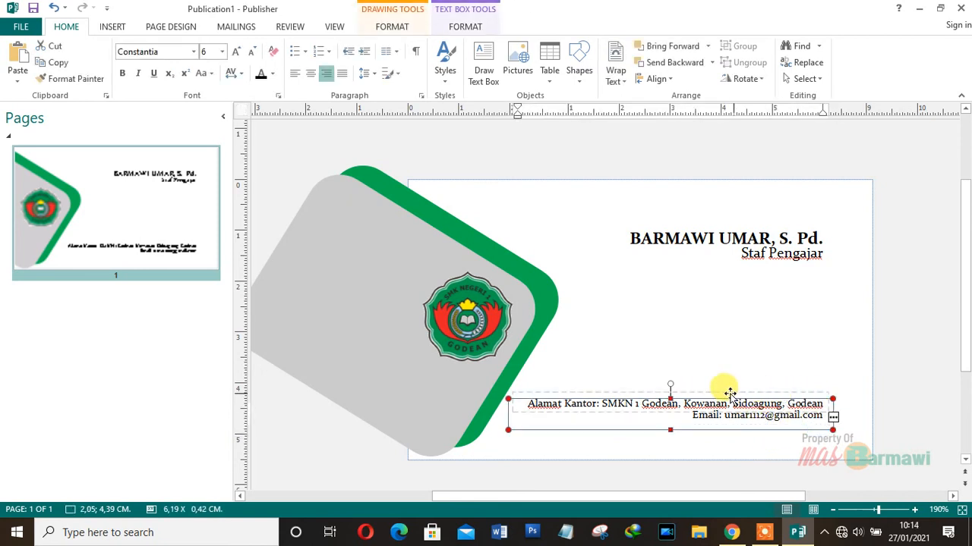
- Duplicate the email line lower and enter 'HP/WA:' followed by the phone number
{"action": "left_click_drag", "start_coordinate": [680, 388], "coordinate": [813, 448]}
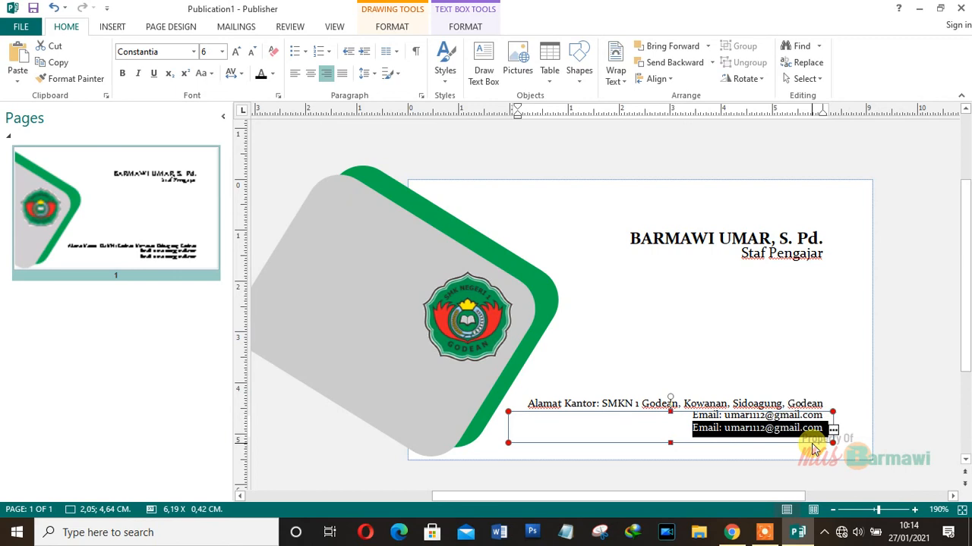
{"action": "type", "text": "HP"}
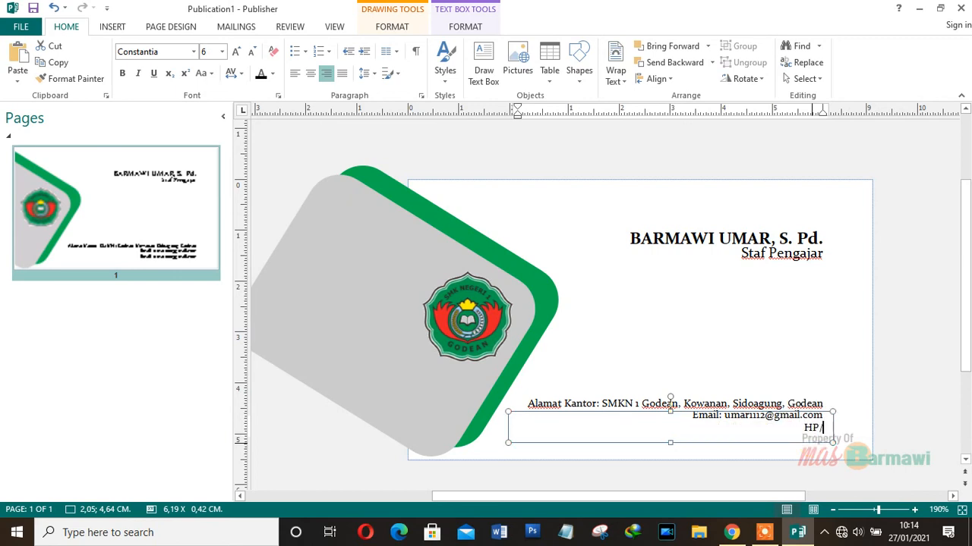
{"action": "type", "text": "/WA"}
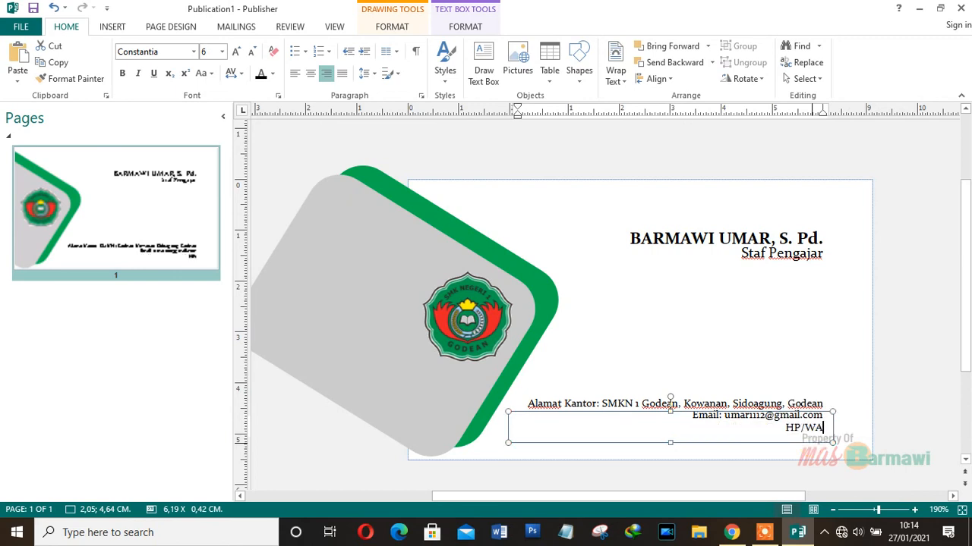
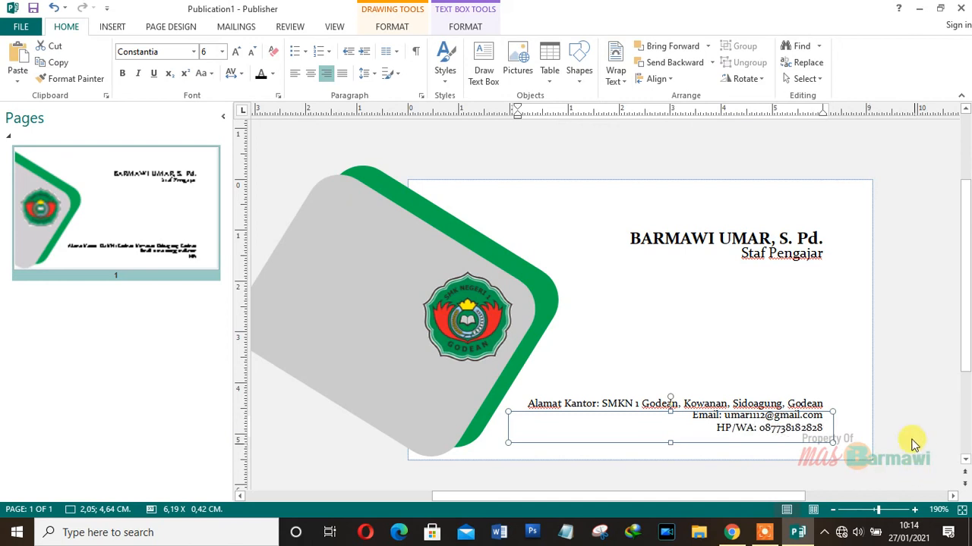
{"action": "left_click", "coordinate": [856, 403]}
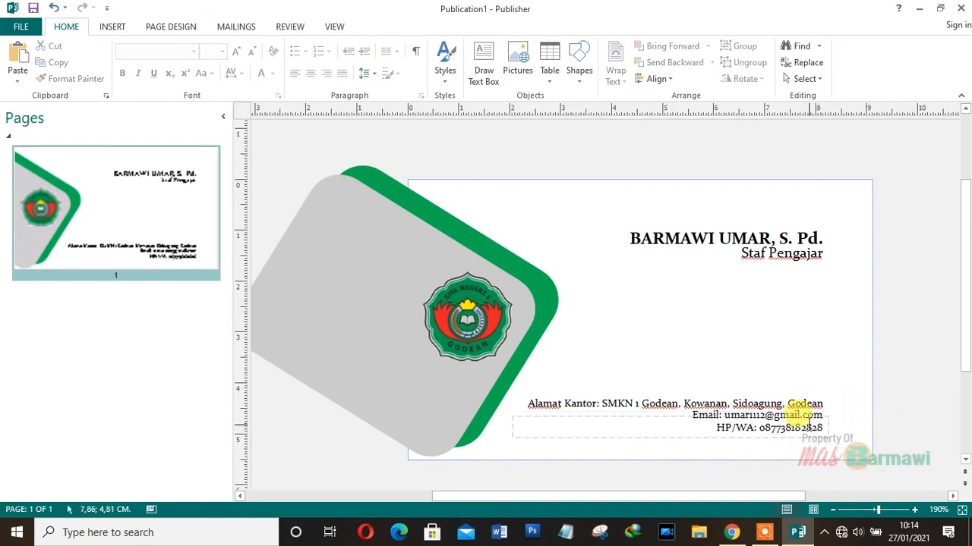
- Nudge the HP/WA phone line up so it lines up evenly with the address and email lines
{"action": "left_click", "coordinate": [809, 426]}
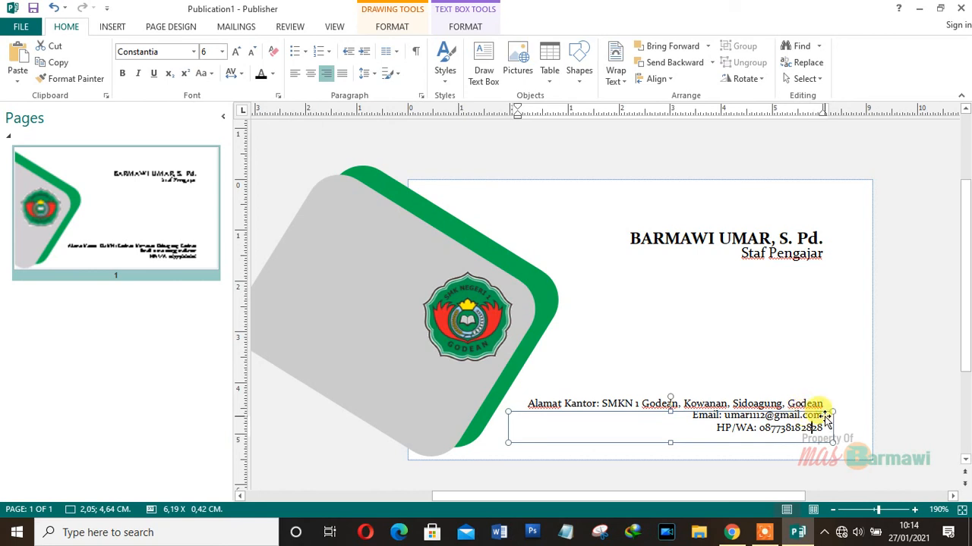
{"action": "left_click", "coordinate": [822, 411]}
{"action": "key", "text": "Up"}
{"action": "key", "text": "Up"}
{"action": "key", "text": "Up"}
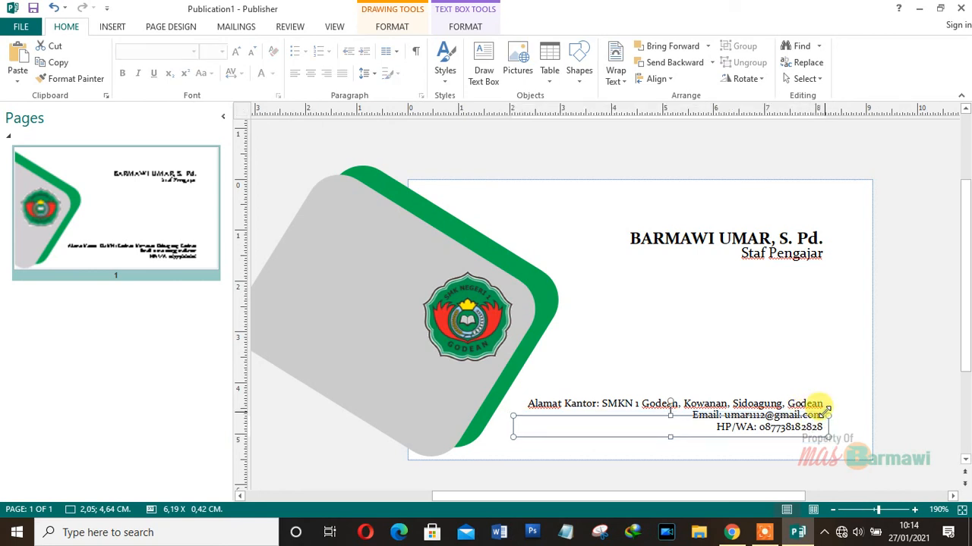
{"action": "left_click", "coordinate": [816, 365]}
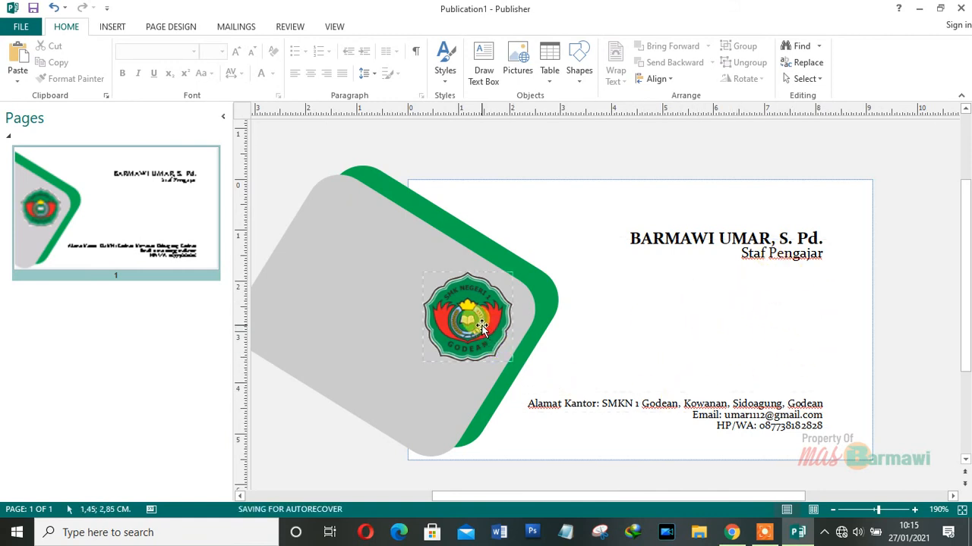
- Copy the school logo to the card's right half and enlarge it to 4,46 x 4,46 cm over the text
{"action": "left_click_drag", "start_coordinate": [481, 325], "coordinate": [693, 330]}
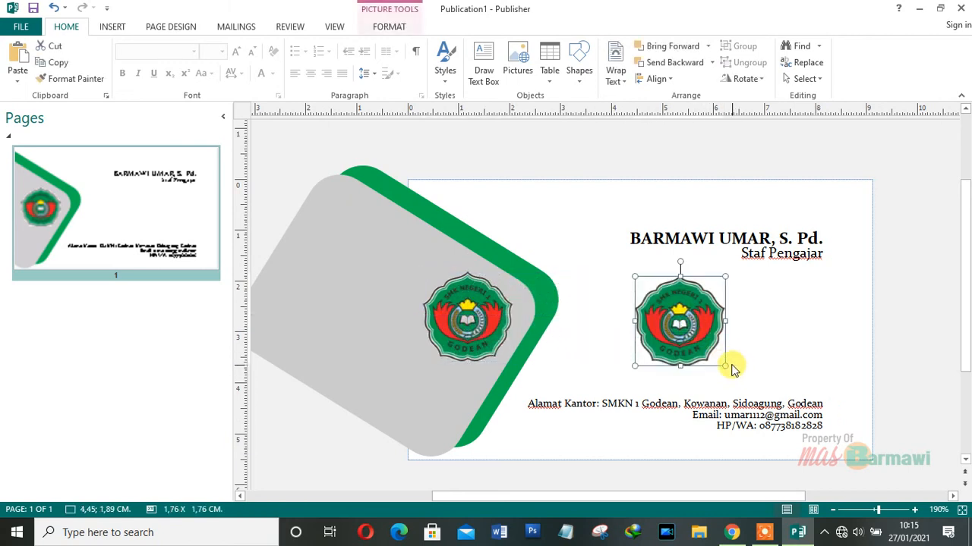
{"action": "left_click_drag", "start_coordinate": [723, 361], "coordinate": [808, 447]}
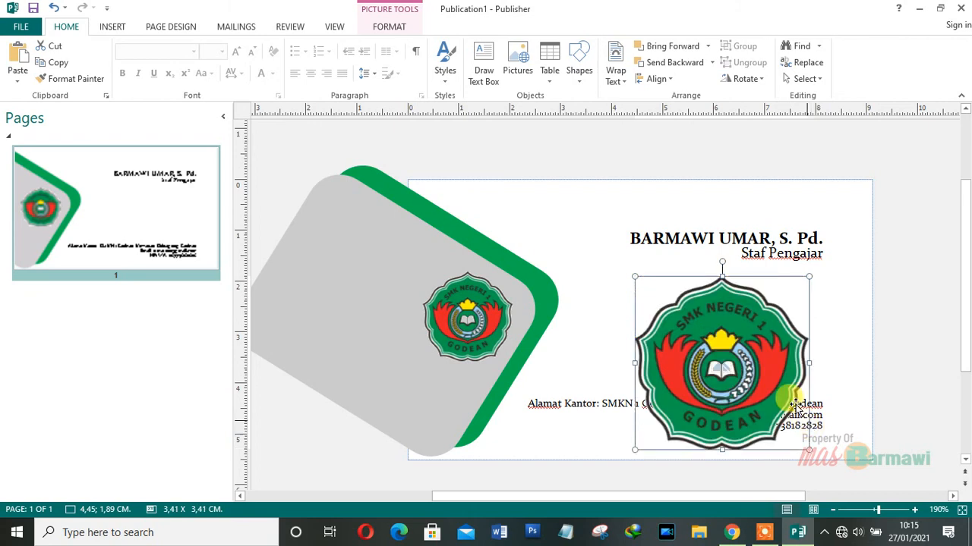
{"action": "left_click_drag", "start_coordinate": [629, 276], "coordinate": [581, 223]}
{"action": "left_click_drag", "start_coordinate": [699, 350], "coordinate": [706, 336]}
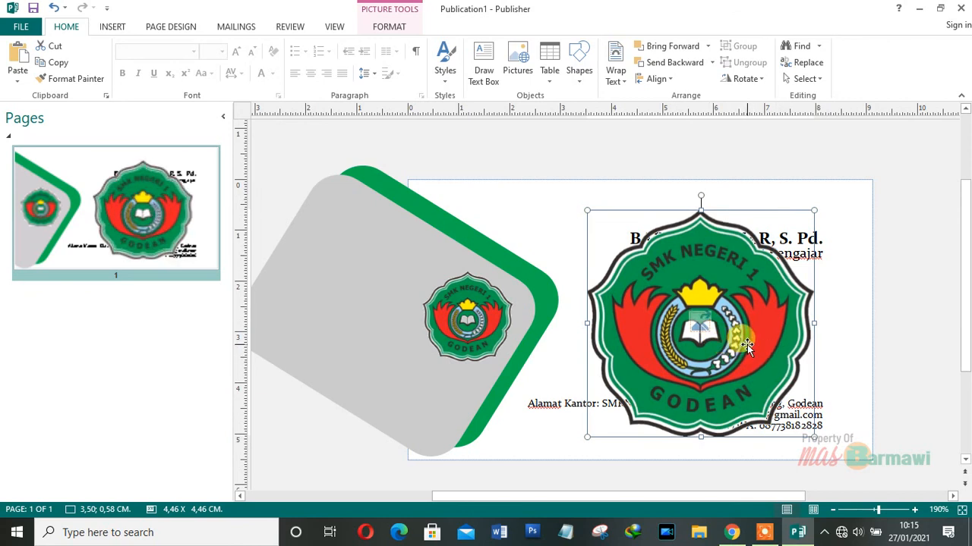
{"action": "double_click", "coordinate": [771, 328]}
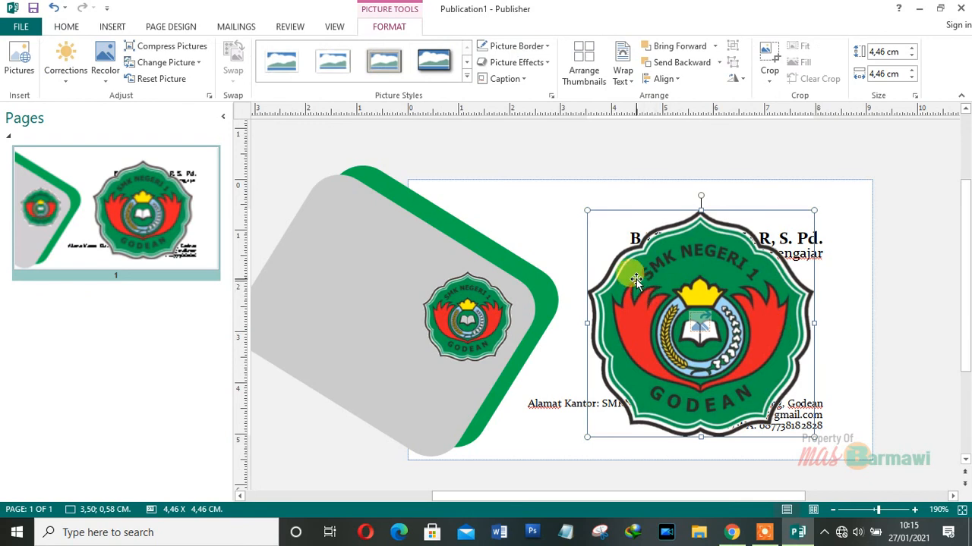
{"action": "left_click", "coordinate": [105, 73]}
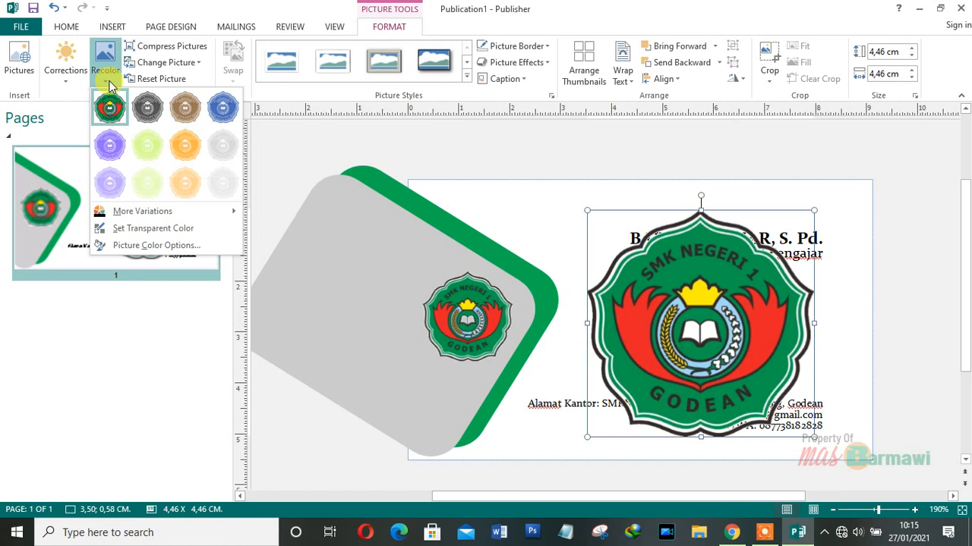
- Set the large logo copy's transparency to 97% in Picture Color Options
{"action": "left_click", "coordinate": [115, 228]}
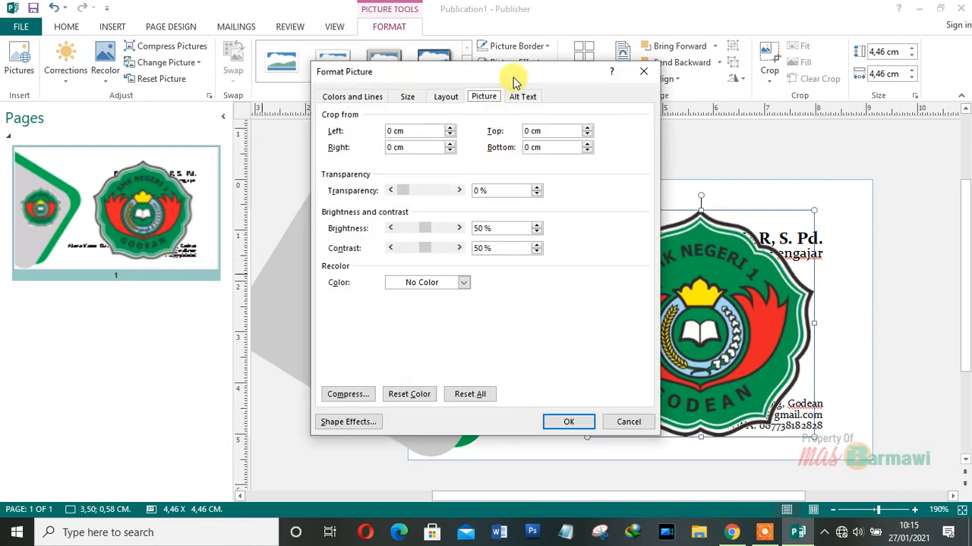
{"action": "left_click_drag", "start_coordinate": [402, 190], "coordinate": [447, 197]}
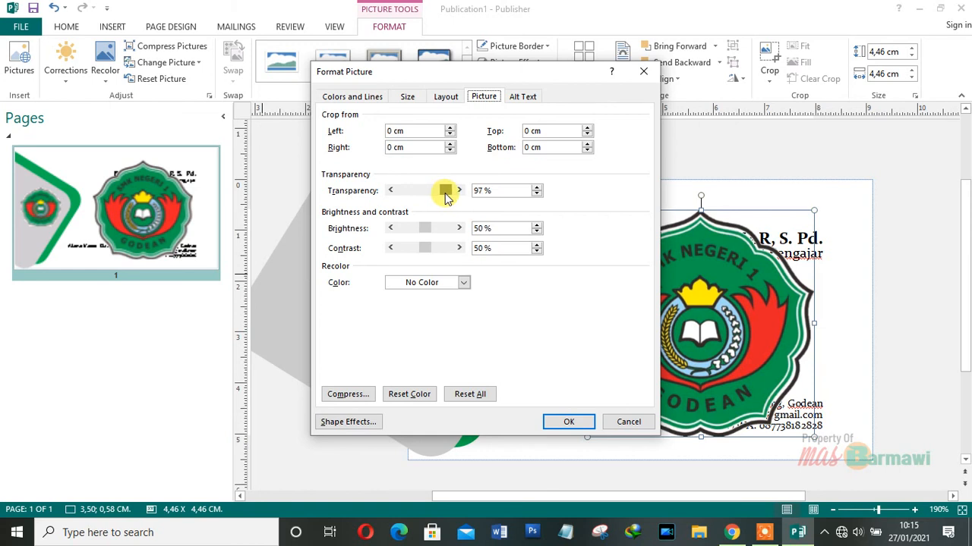
{"action": "left_click", "coordinate": [565, 422]}
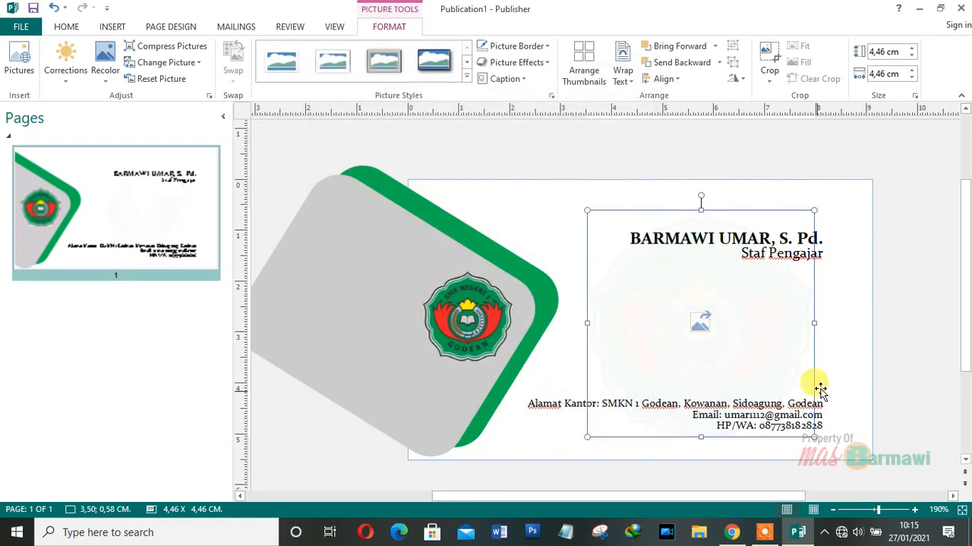
{"action": "left_click", "coordinate": [843, 355]}
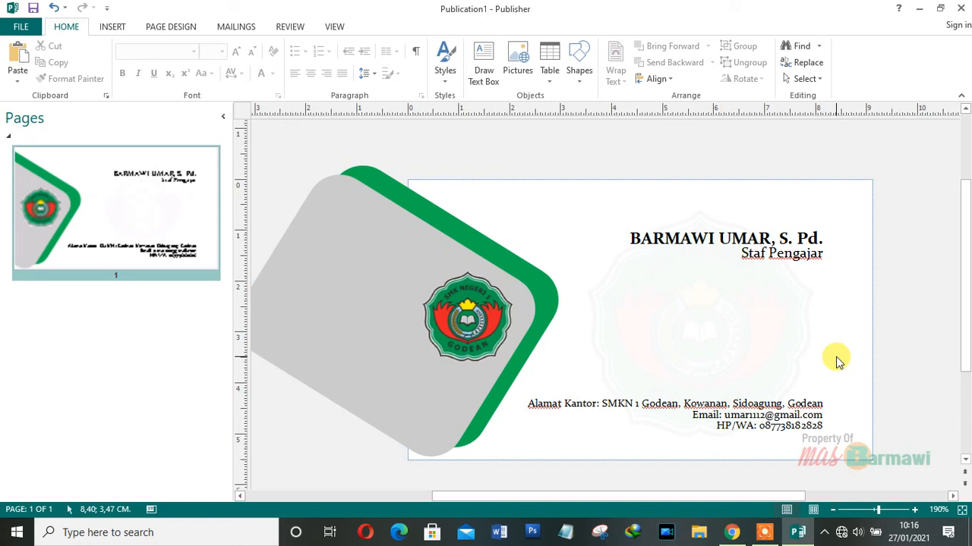
- Preview ten copies of the card on an A4 sheet, keeping Microsoft Print to PDF as printer
{"action": "key", "text": "ctrl+p"}
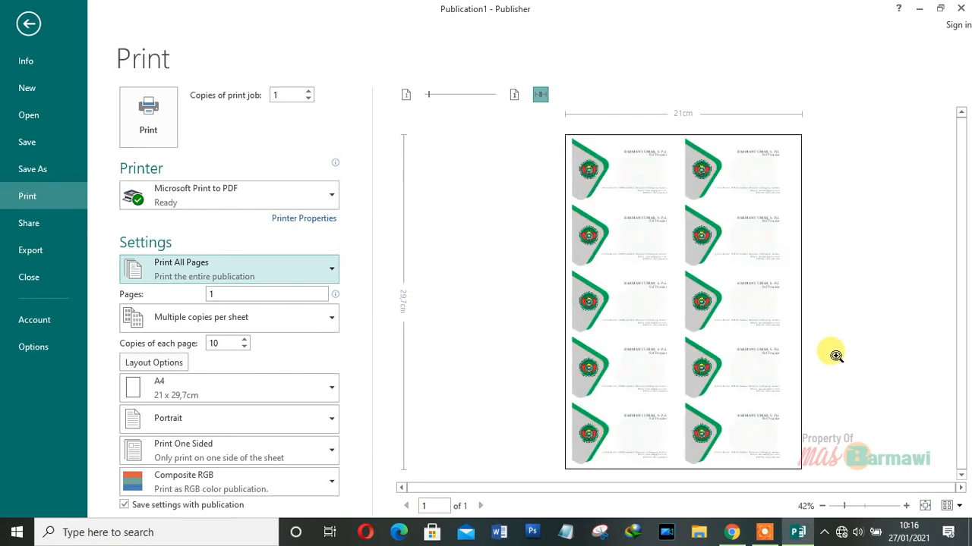
{"action": "left_click", "coordinate": [684, 251]}
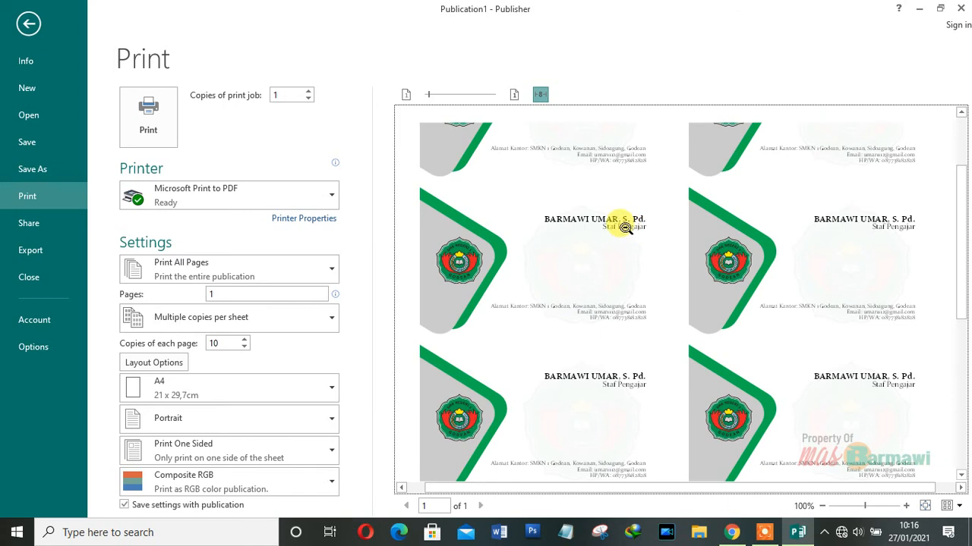
{"action": "left_click", "coordinate": [624, 302]}
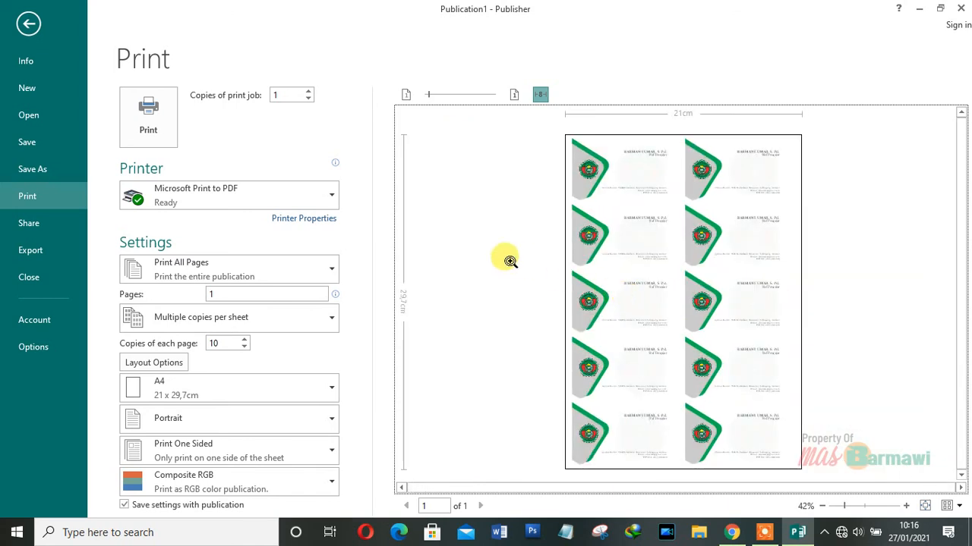
{"action": "left_click", "coordinate": [302, 203]}
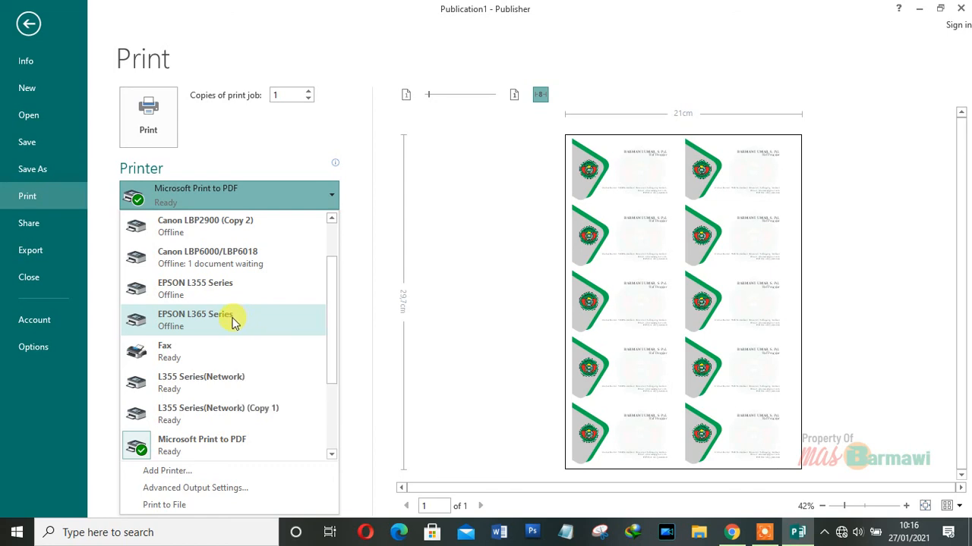
{"action": "left_click", "coordinate": [287, 201]}
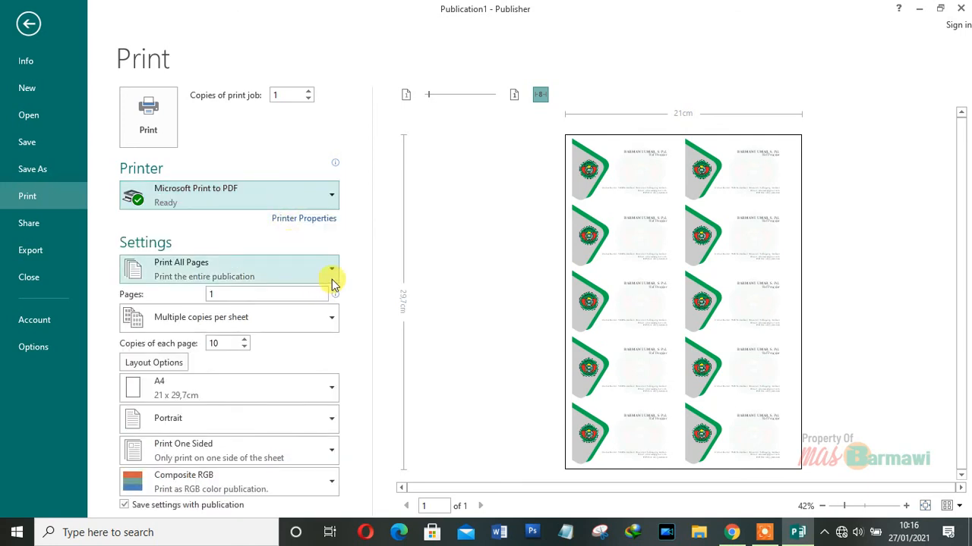